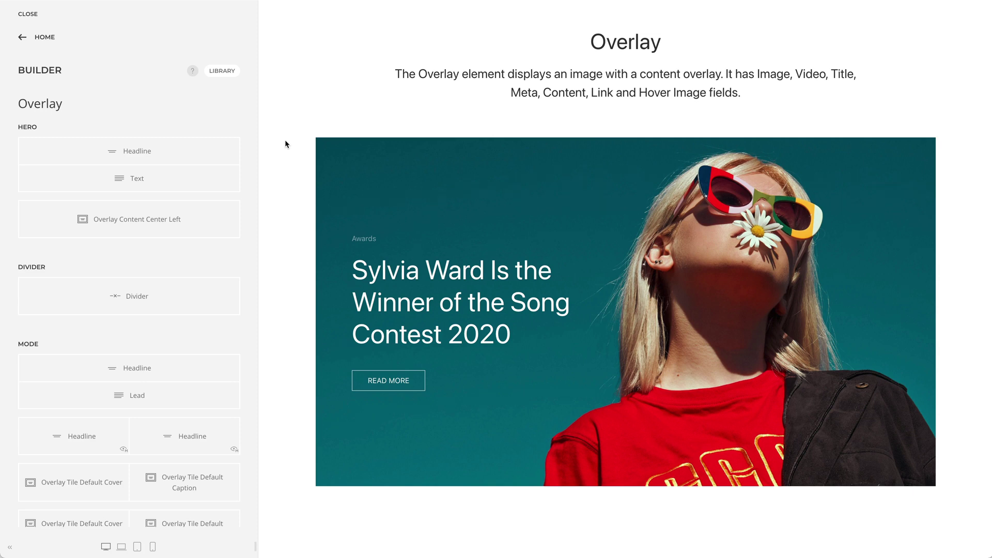
Select the Overlay Content Center Left element and review its title, meta, link, link text and hover image.
click(216, 219)
click(216, 219)
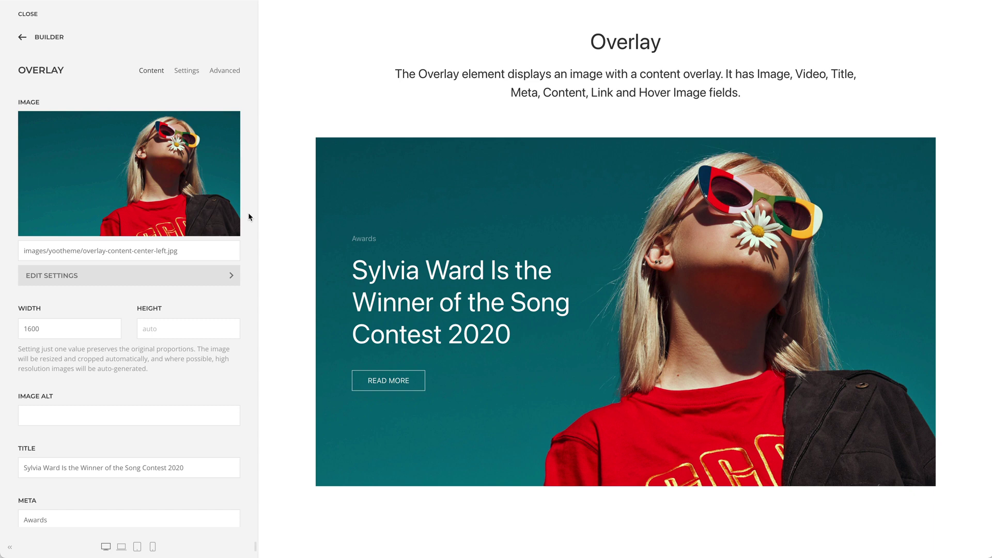
scroll(248, 216, down, 6)
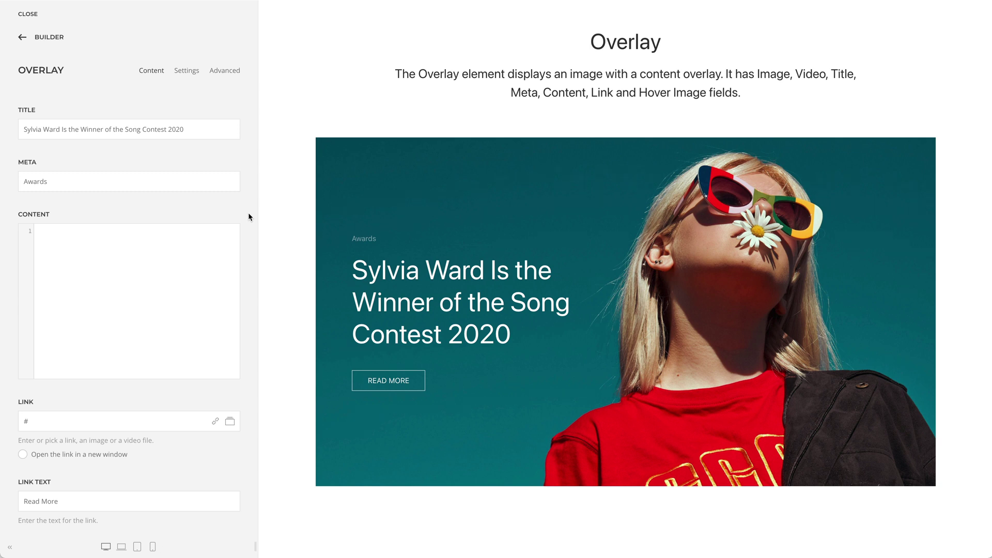
scroll(248, 214, down, 3)
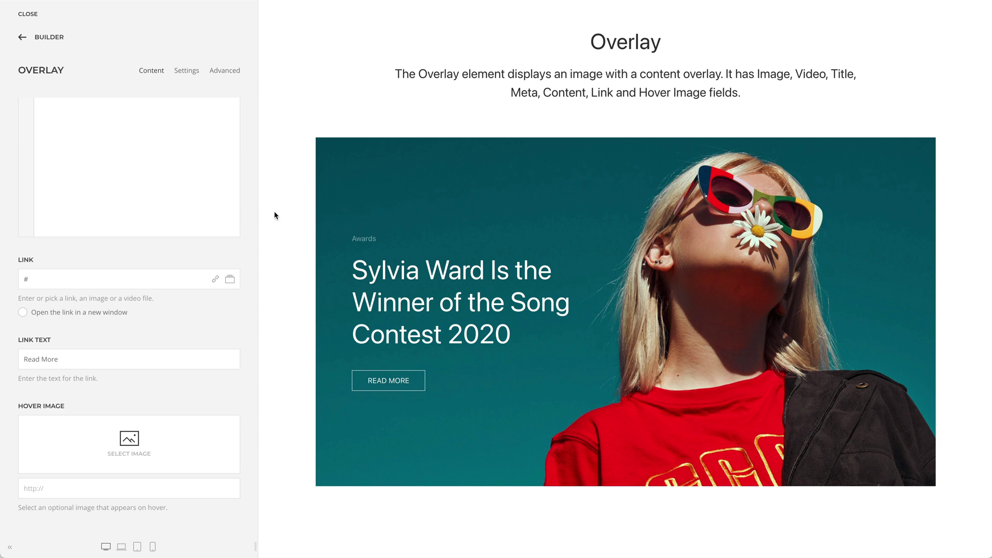
Edit the Tile Default as Cover example and check its overlay Mode setting, currently Cover.
scroll(276, 215, down, 10)
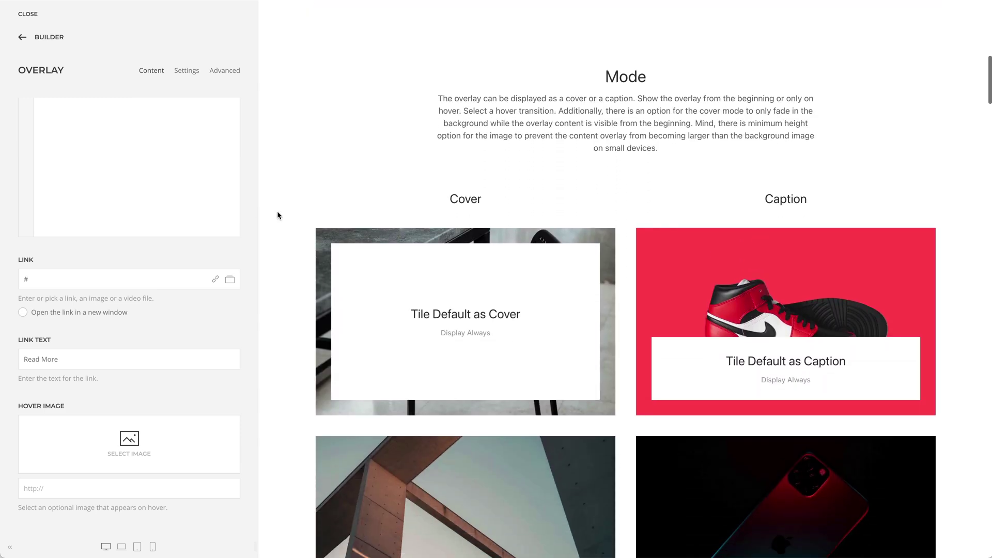
scroll(277, 216, down, 1)
mouse_move(398, 210)
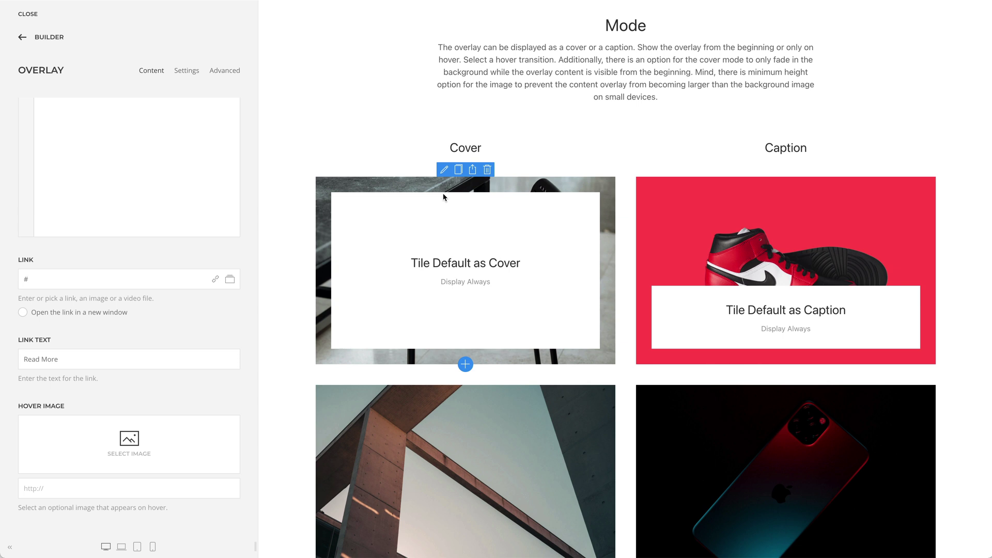
click(445, 172)
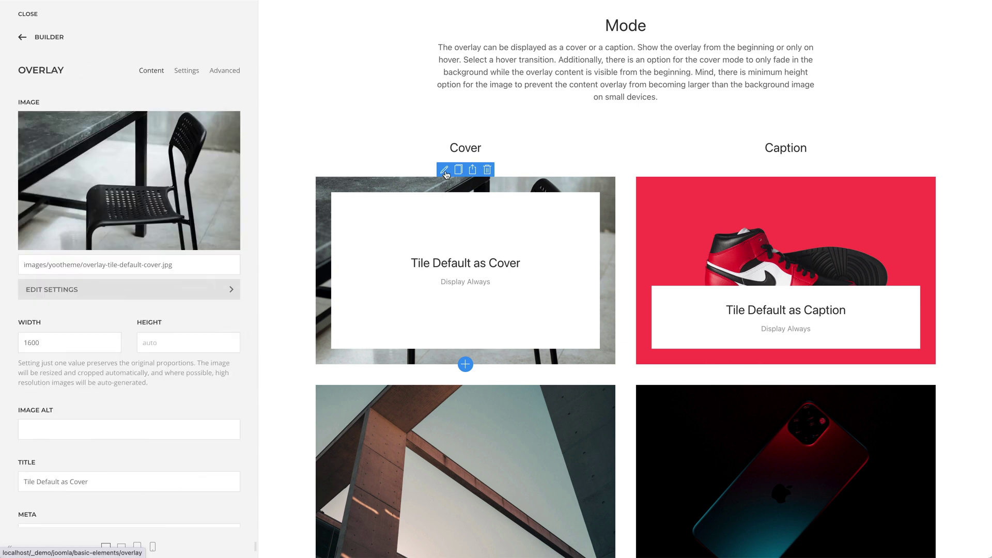
click(178, 73)
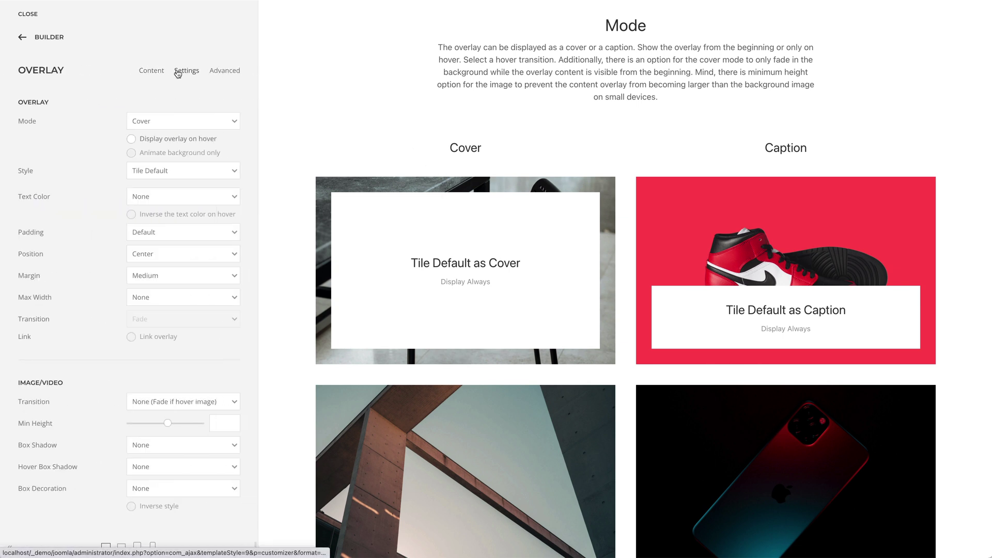
click(221, 121)
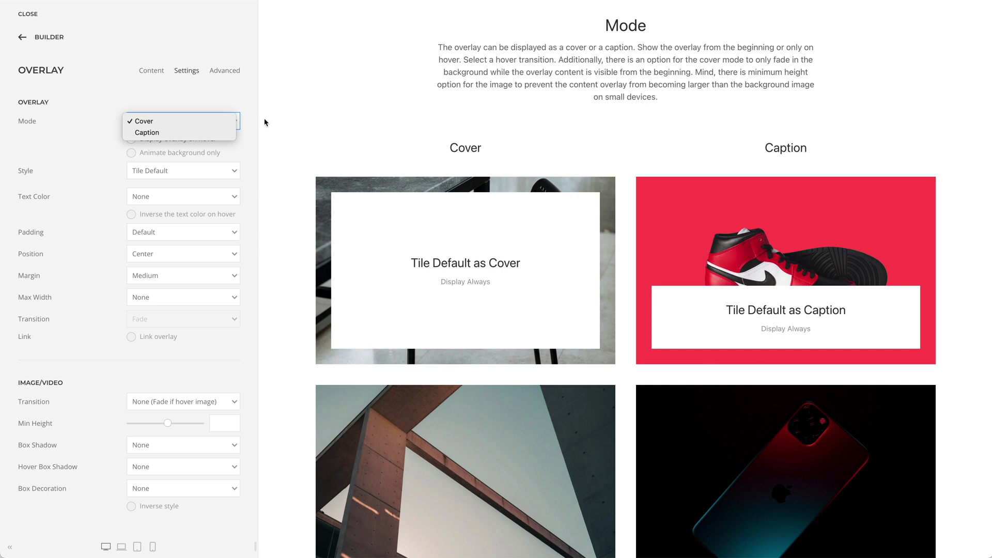
Keep Cover mode, then check the second Cover example's Transition, leaving it at Fade.
click(270, 119)
scroll(268, 122, down, 1)
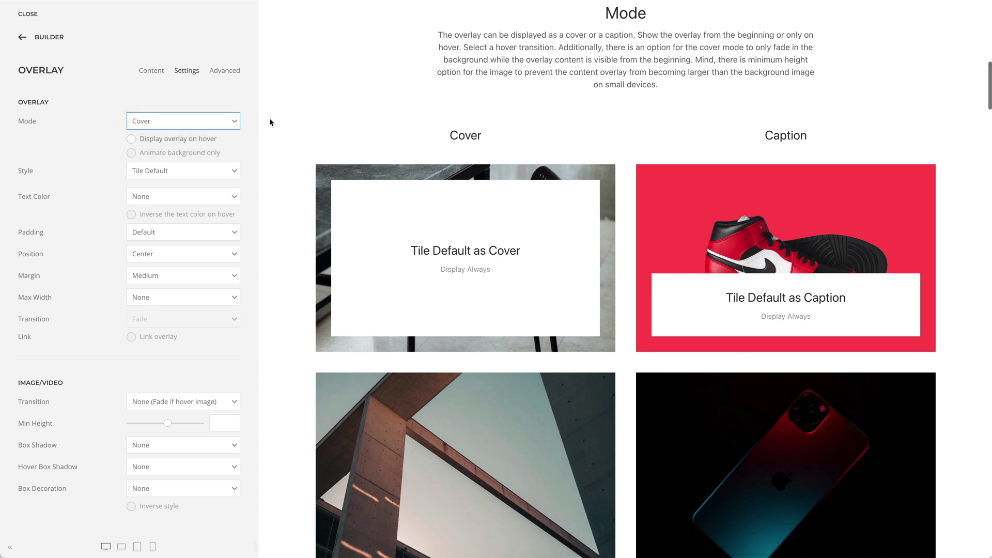
scroll(269, 122, down, 2)
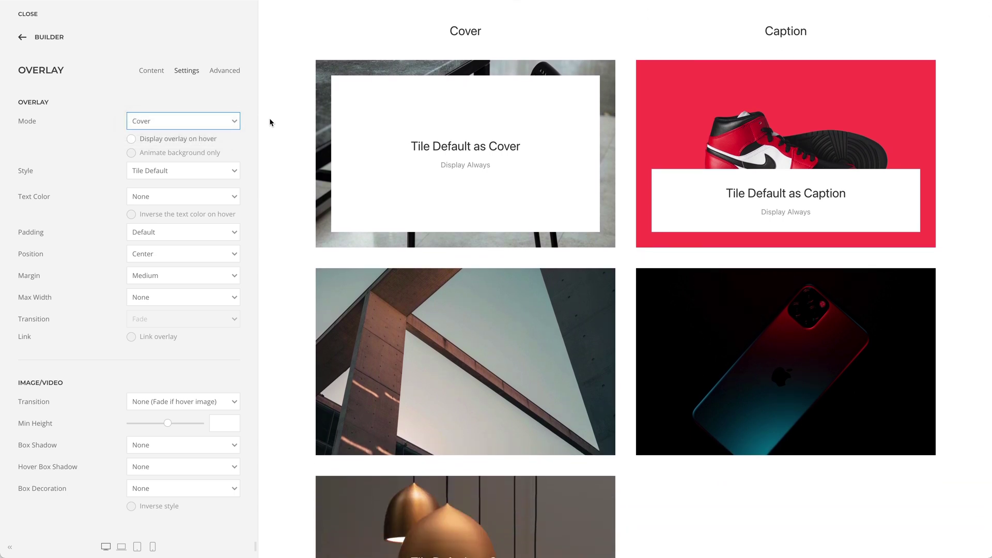
mouse_move(376, 358)
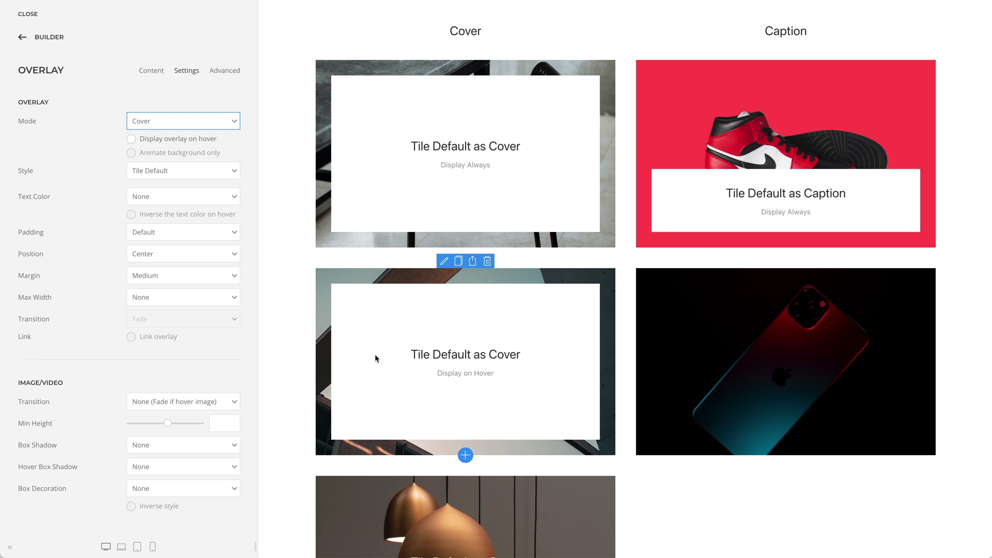
mouse_move(678, 340)
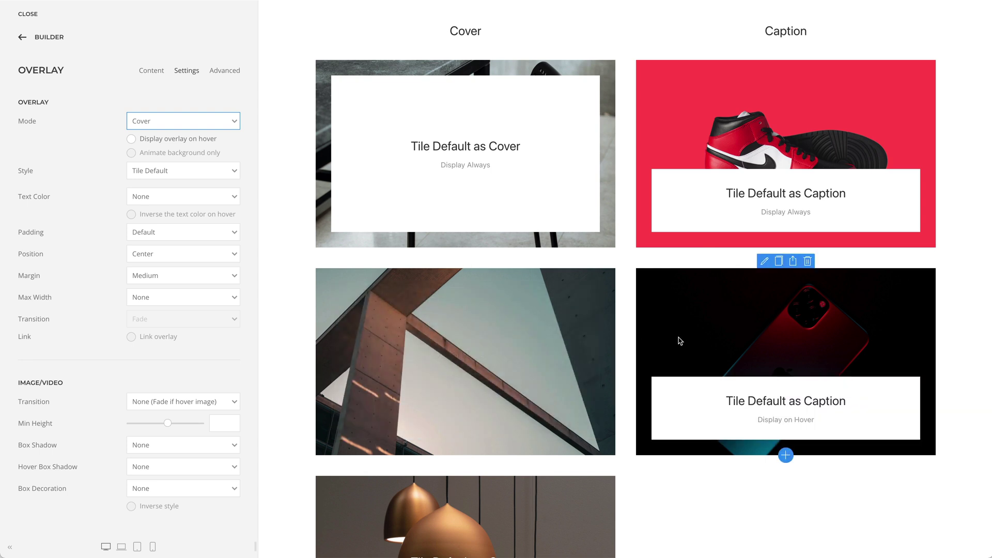
mouse_move(521, 338)
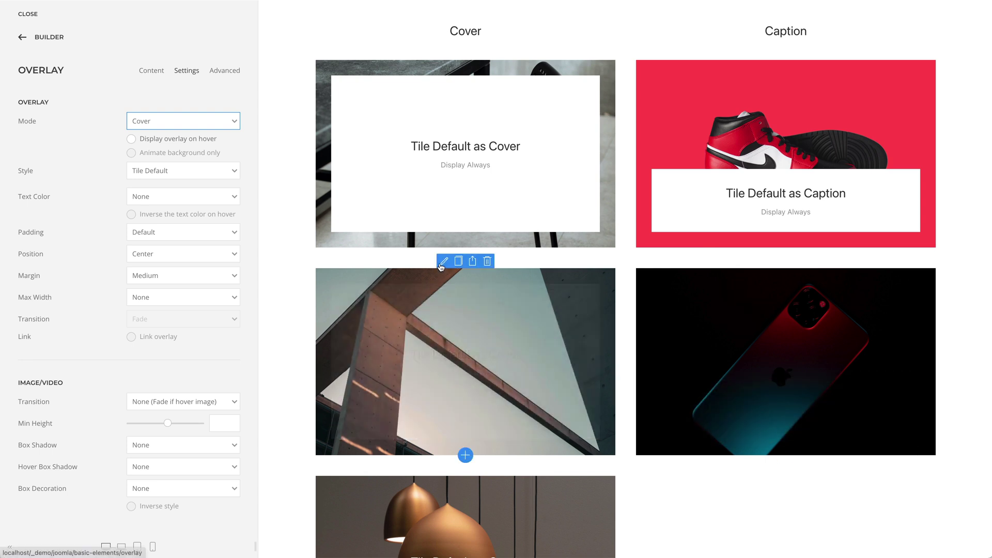
click(442, 266)
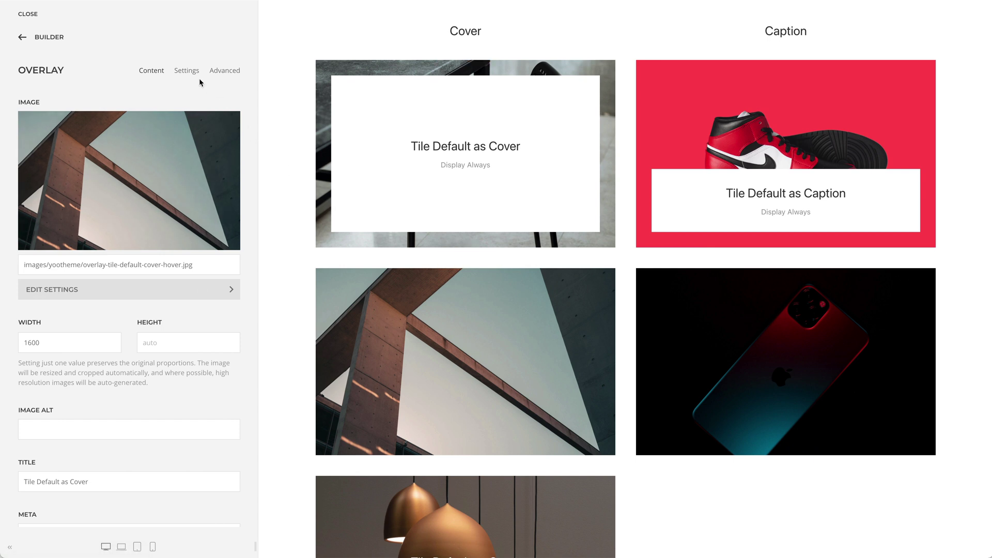
click(192, 73)
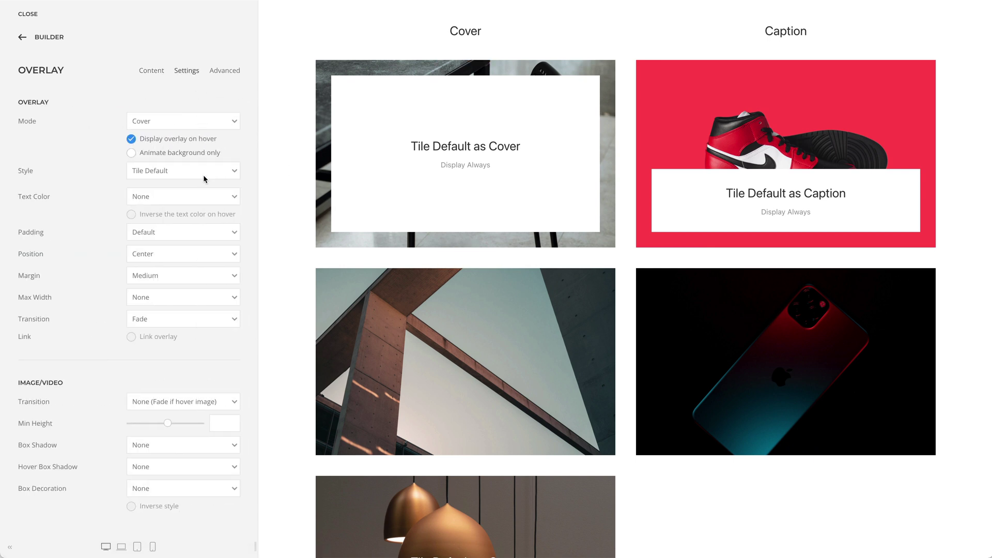
click(208, 322)
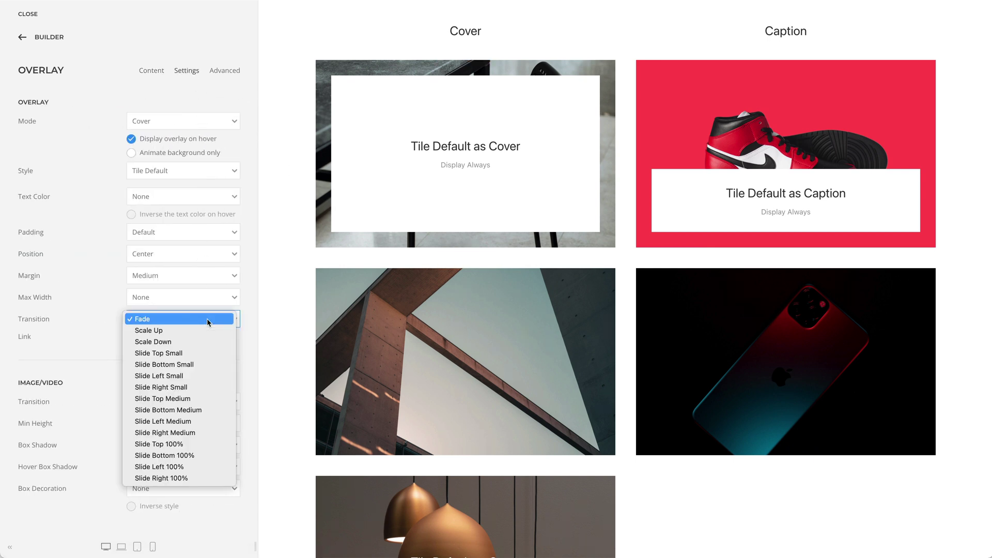
click(283, 325)
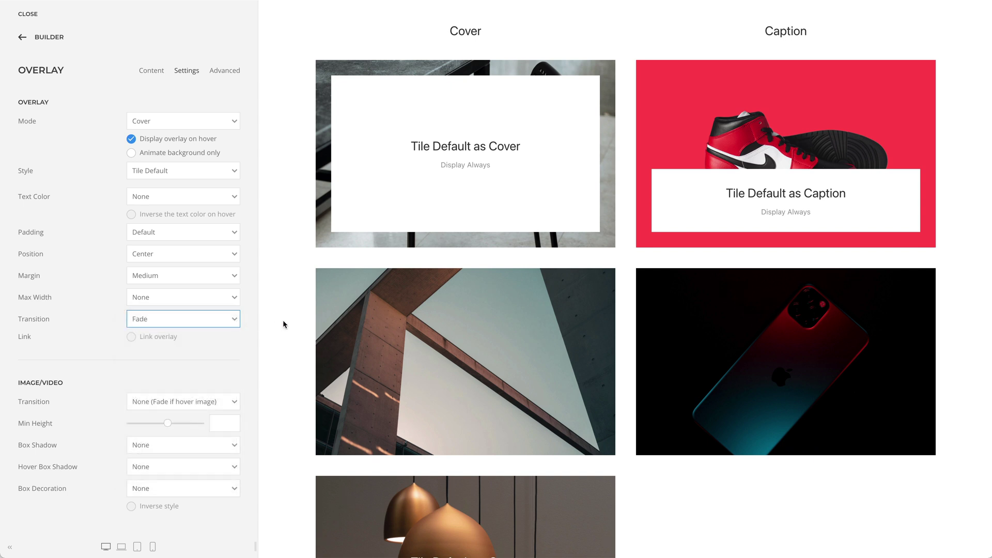
mouse_move(381, 329)
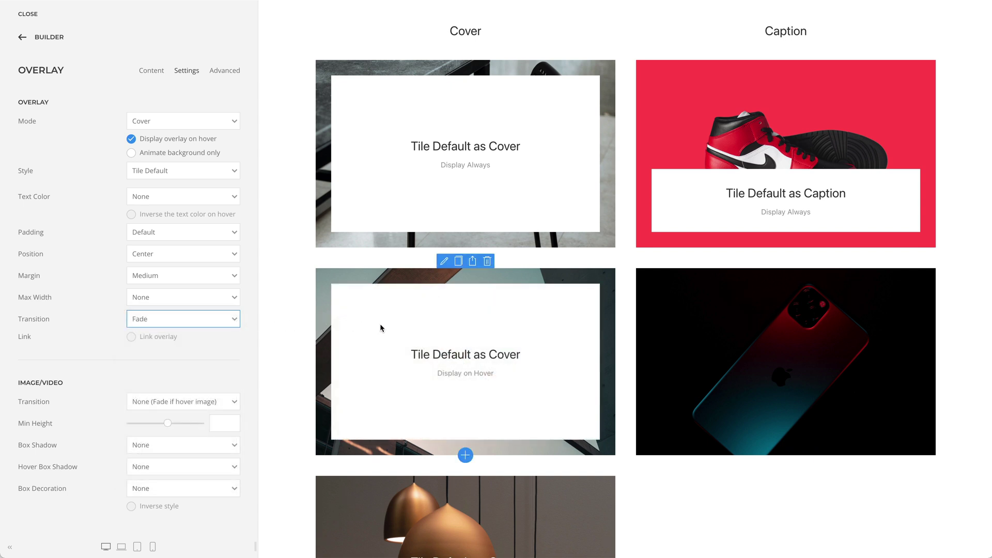
Scroll the page back up to the hero overlay element.
scroll(276, 330, down, 3)
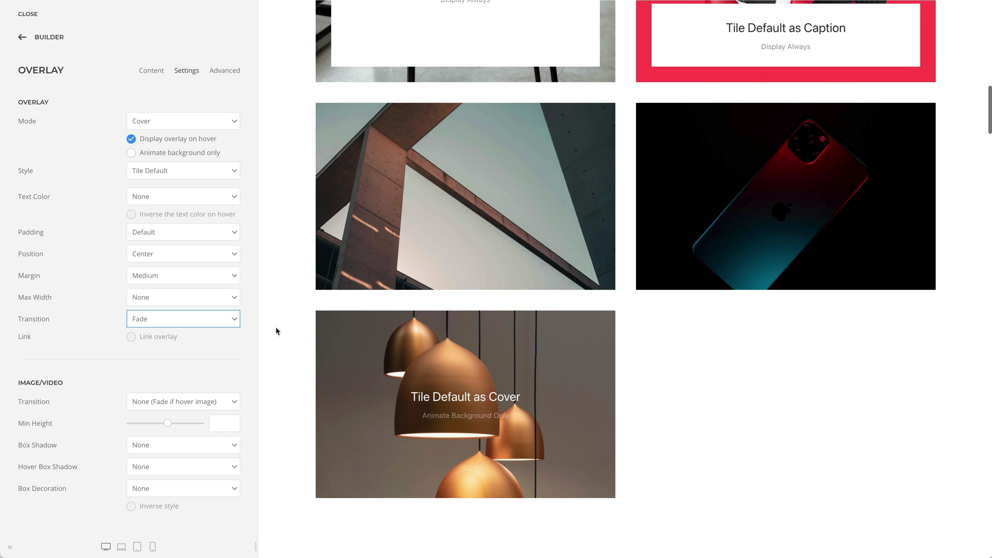
scroll(276, 331, down, 1)
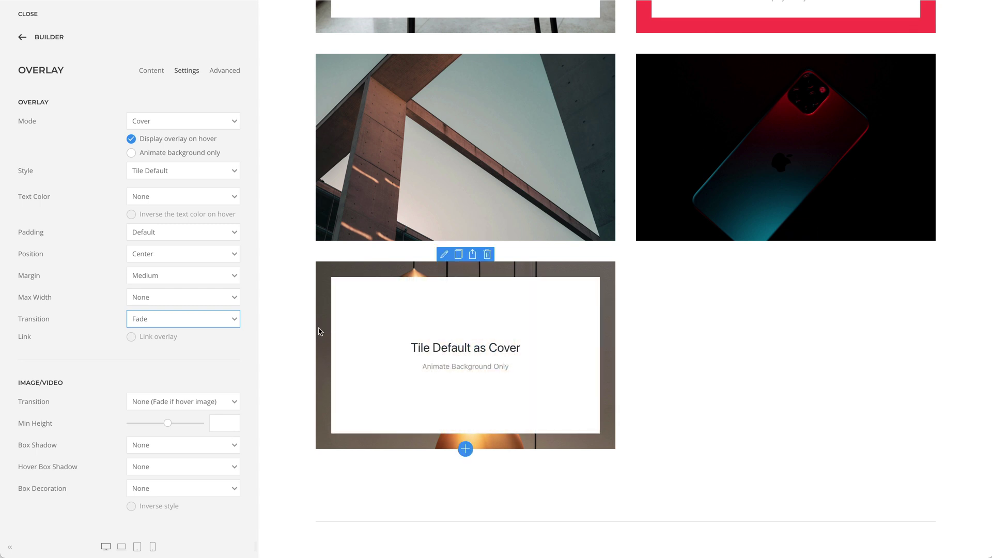
scroll(288, 332, up, 4)
scroll(288, 332, up, 10)
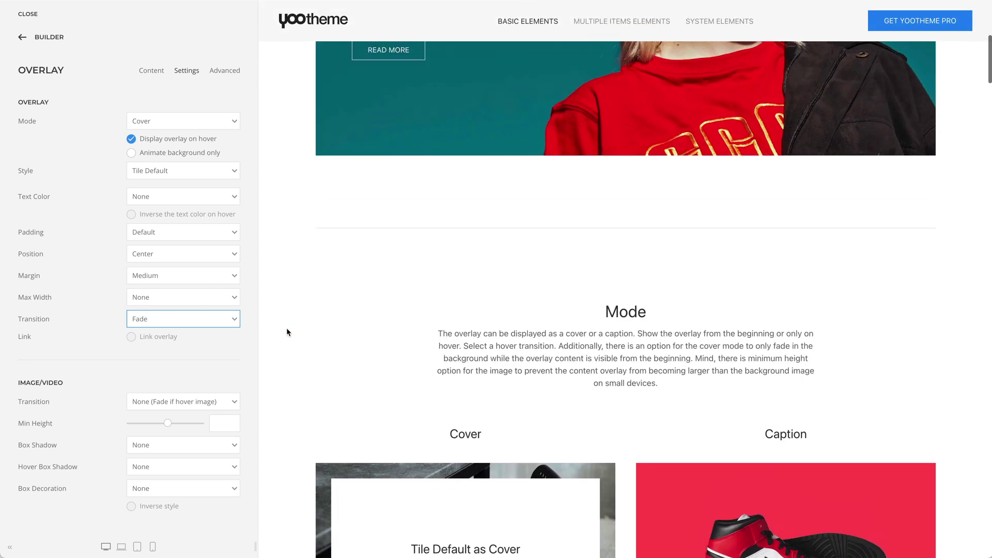
scroll(286, 328, up, 1)
In the mobile preview, set the hero overlay's Image/Video Min Height to 500.
mouse_move(593, 284)
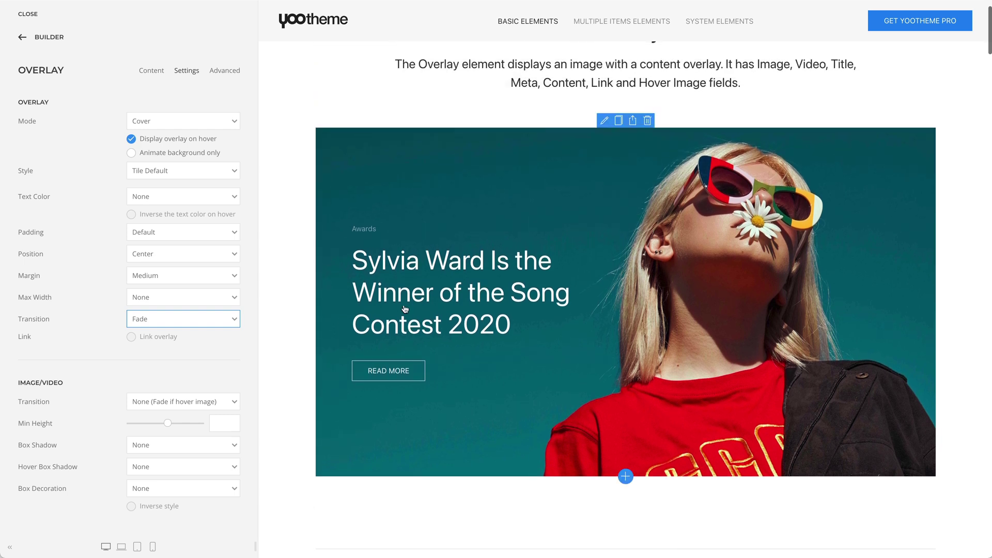
click(603, 122)
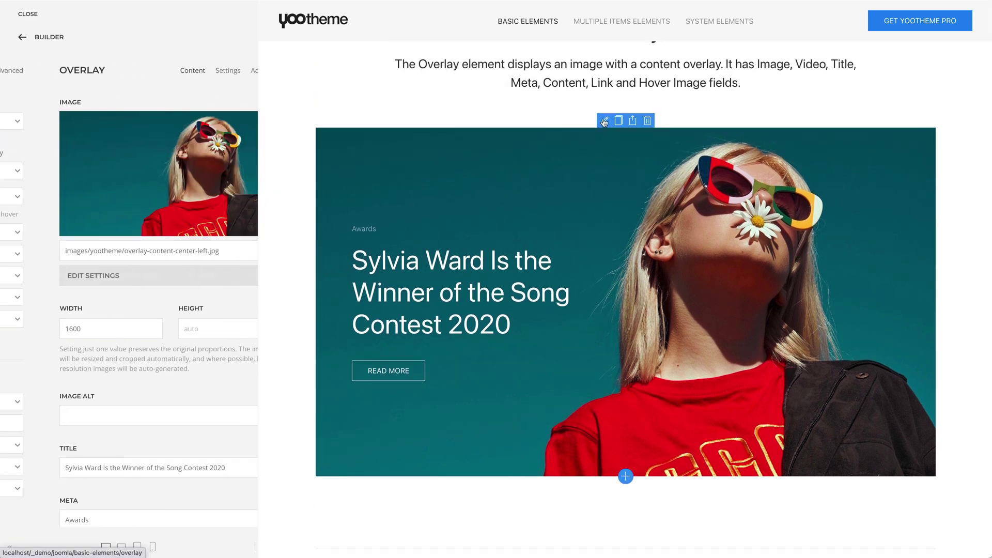
click(191, 75)
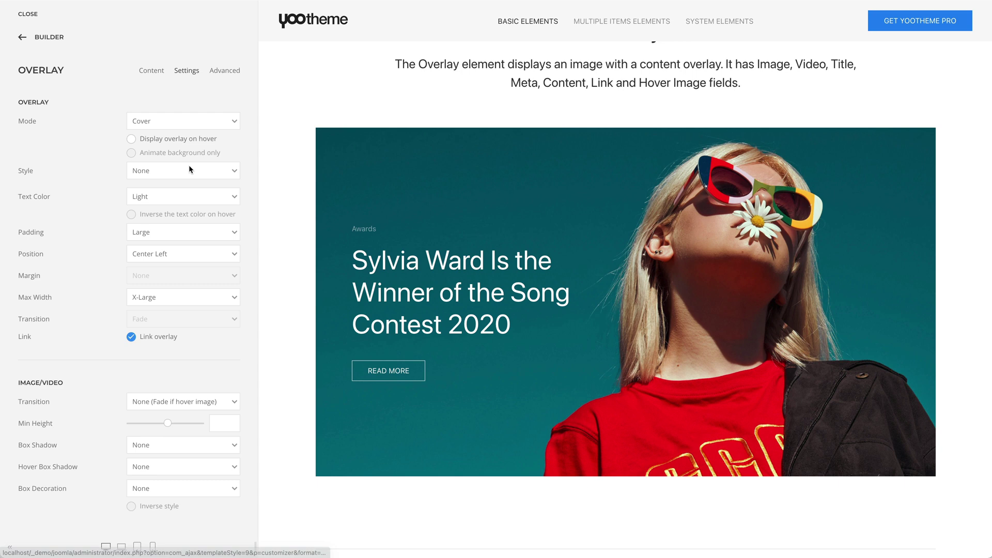
scroll(189, 166, down, 5)
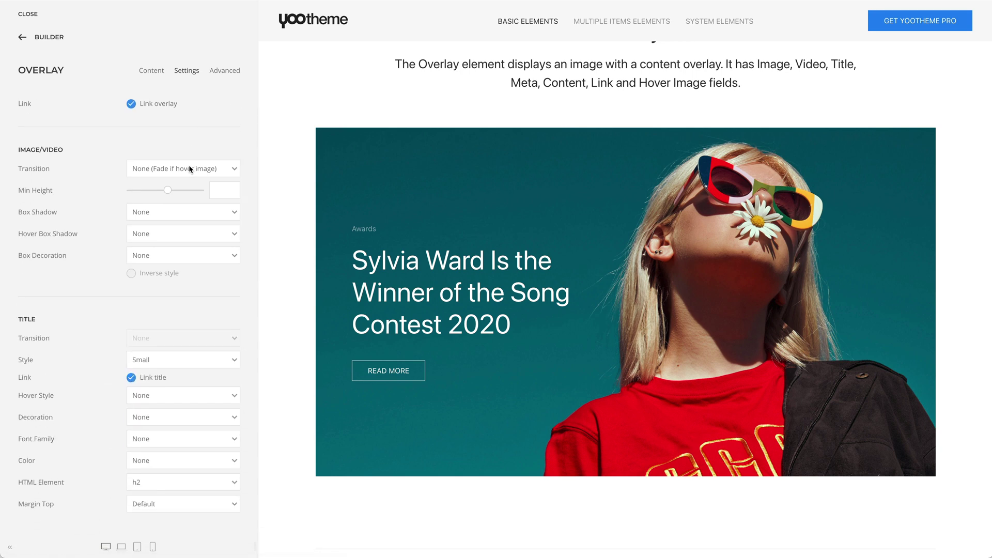
click(153, 547)
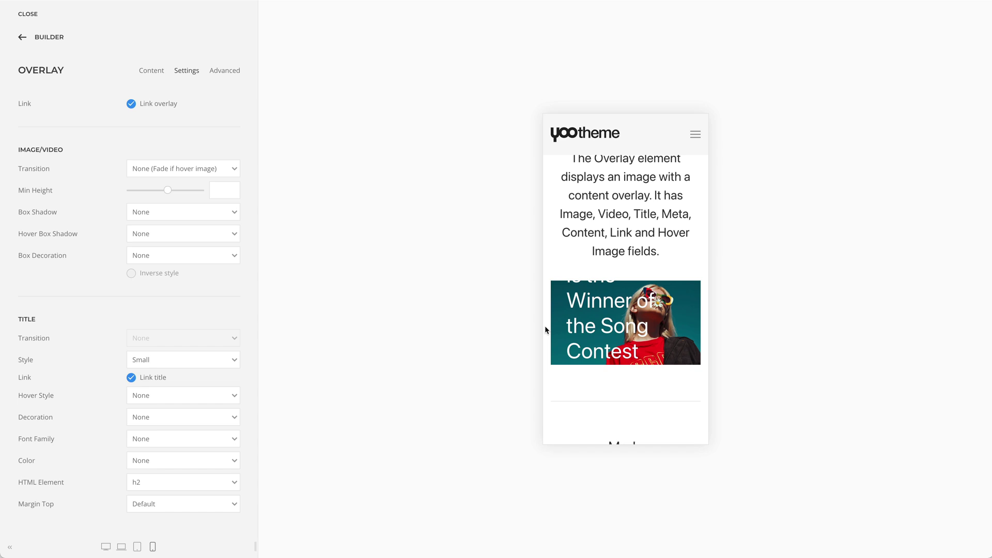
click(217, 190)
text(500)
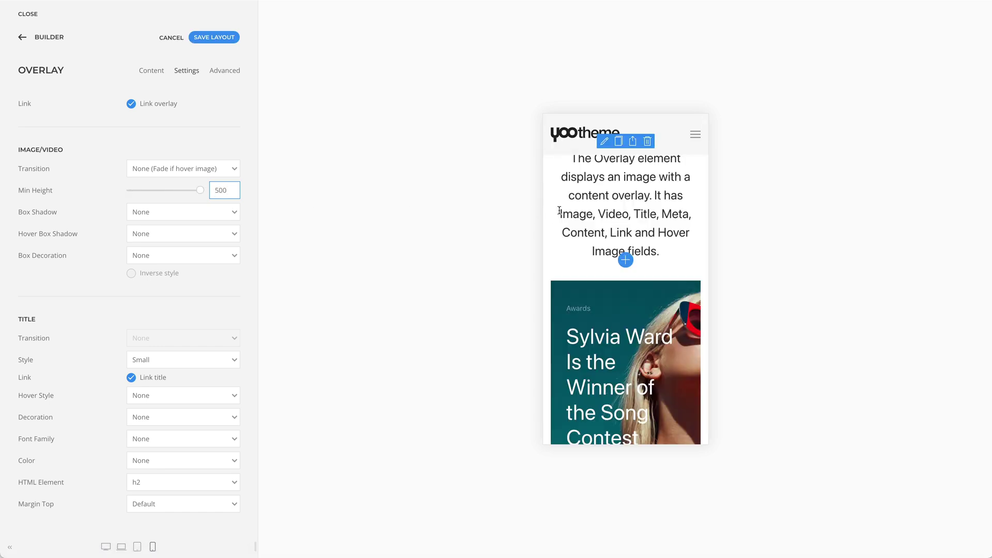
scroll(556, 211, down, 5)
scroll(559, 210, down, 1)
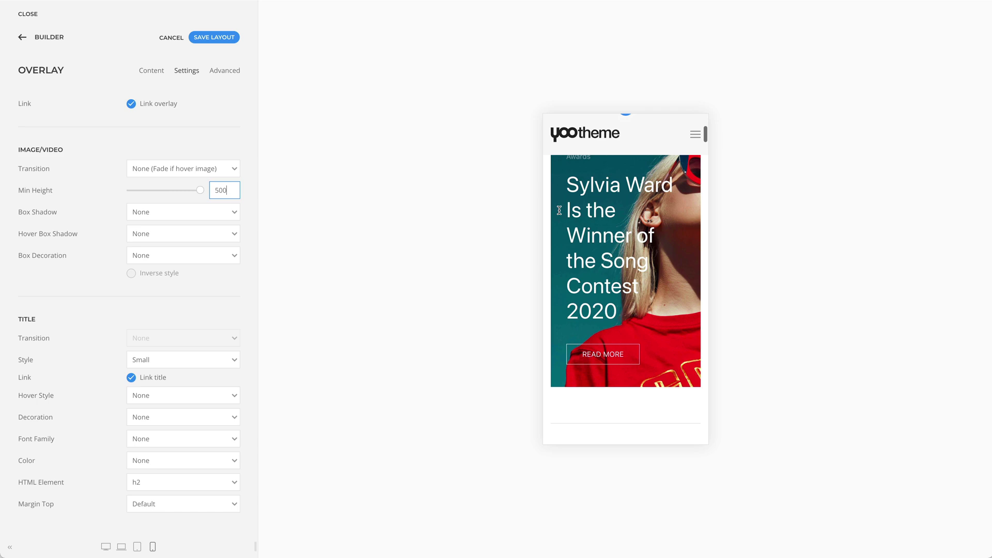
Return to desktop preview and check the LUKE books Cover overlay's style, keeping Overlay Default.
click(105, 547)
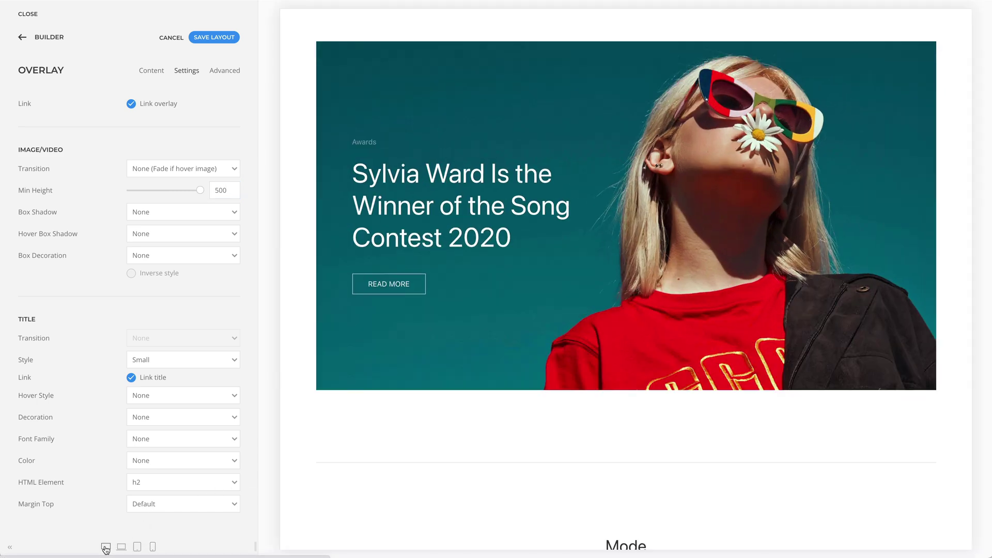
scroll(288, 399, down, 5)
scroll(288, 399, down, 15)
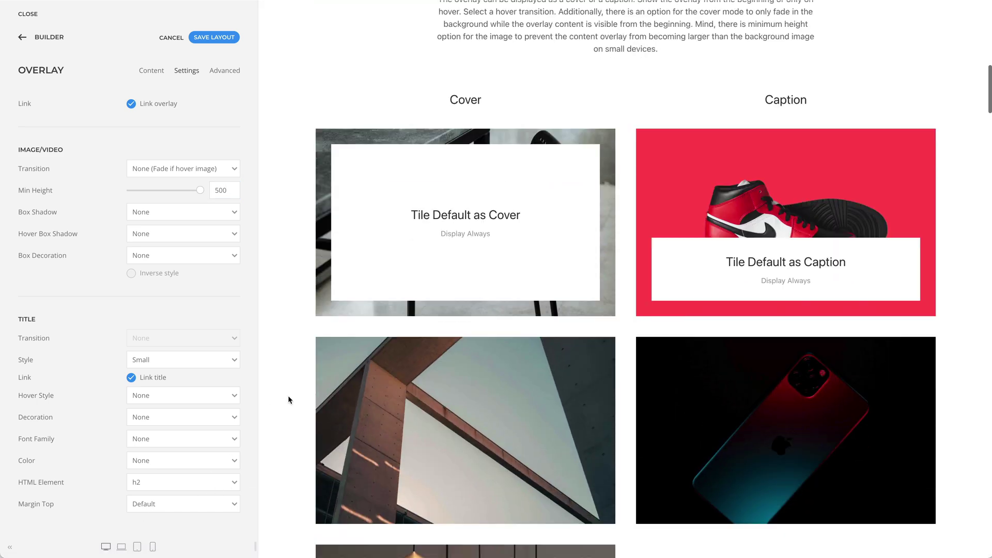
scroll(288, 398, down, 3)
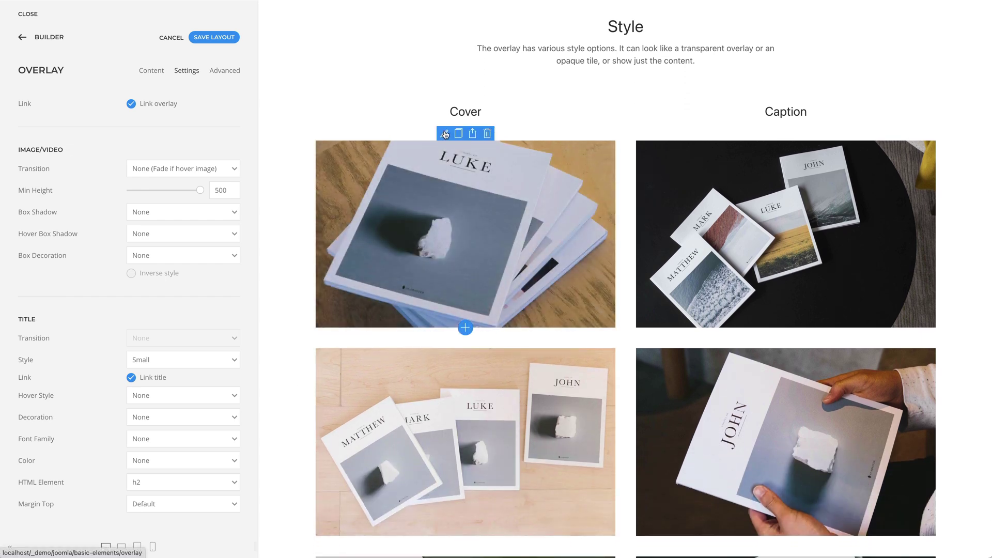
click(444, 134)
click(188, 71)
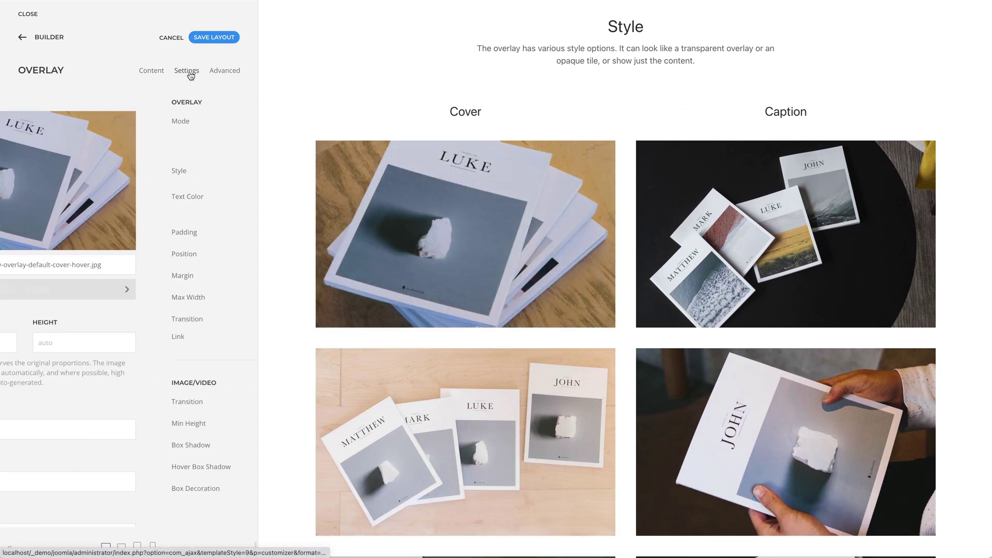
click(223, 171)
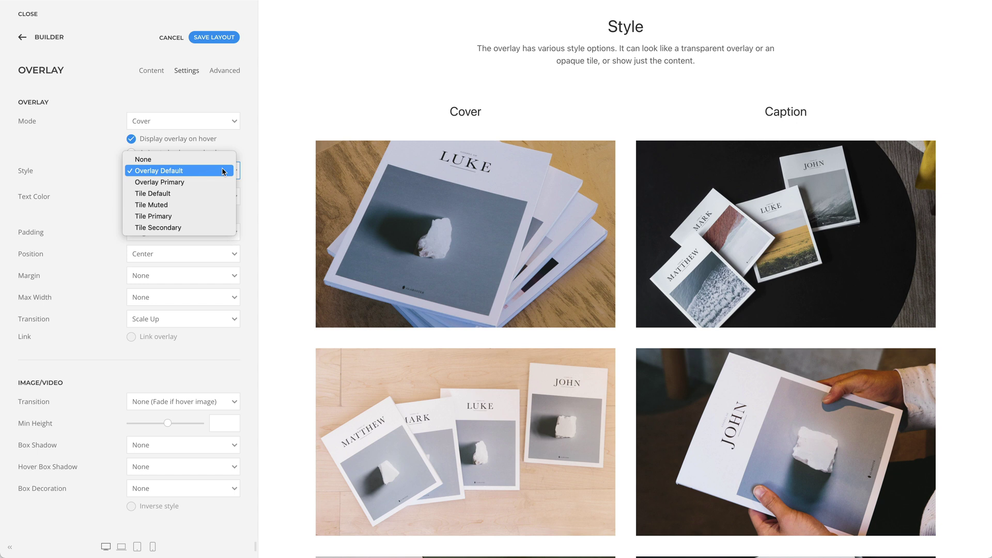
click(281, 170)
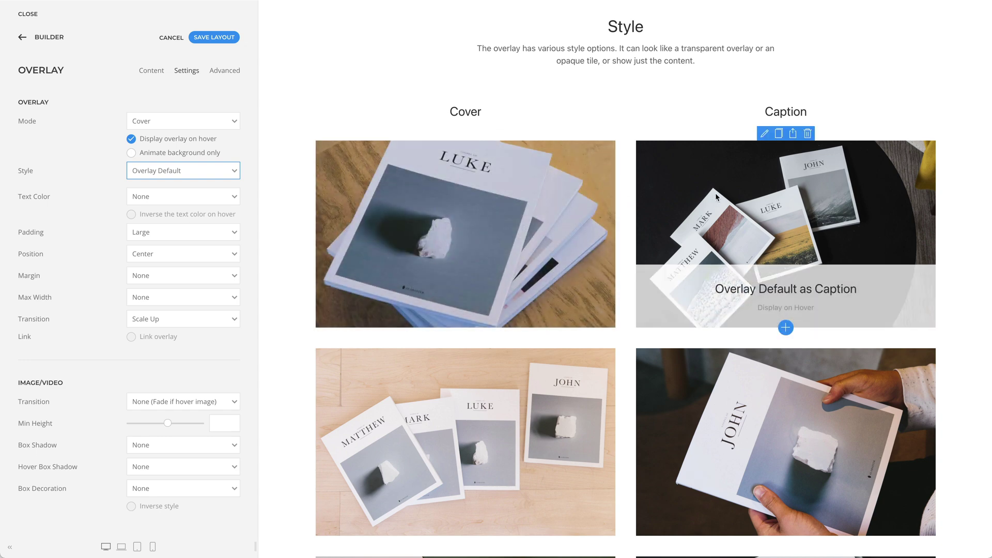
scroll(715, 196, down, 5)
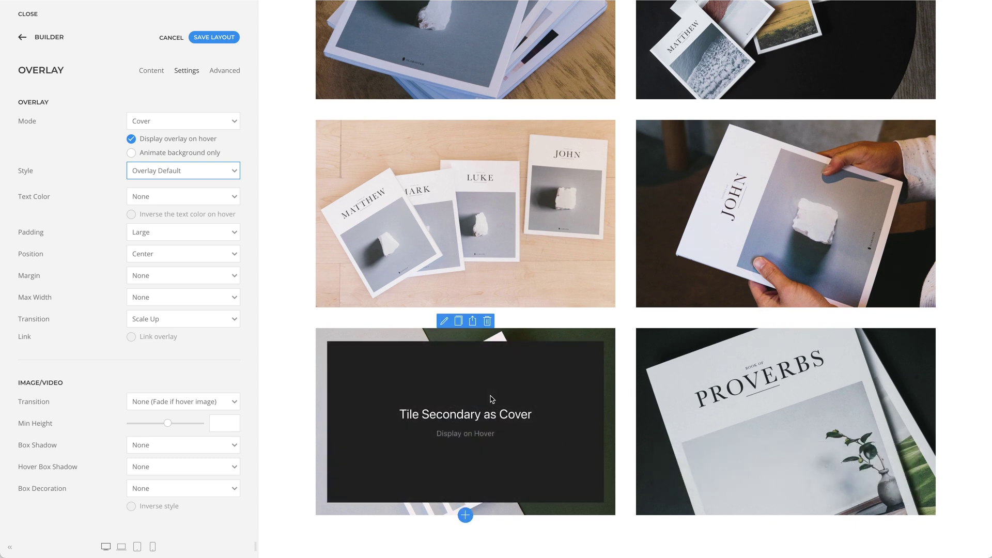
Edit the Headphones overlay and check its Text Color, leaving it on Dark.
scroll(492, 399, down, 10)
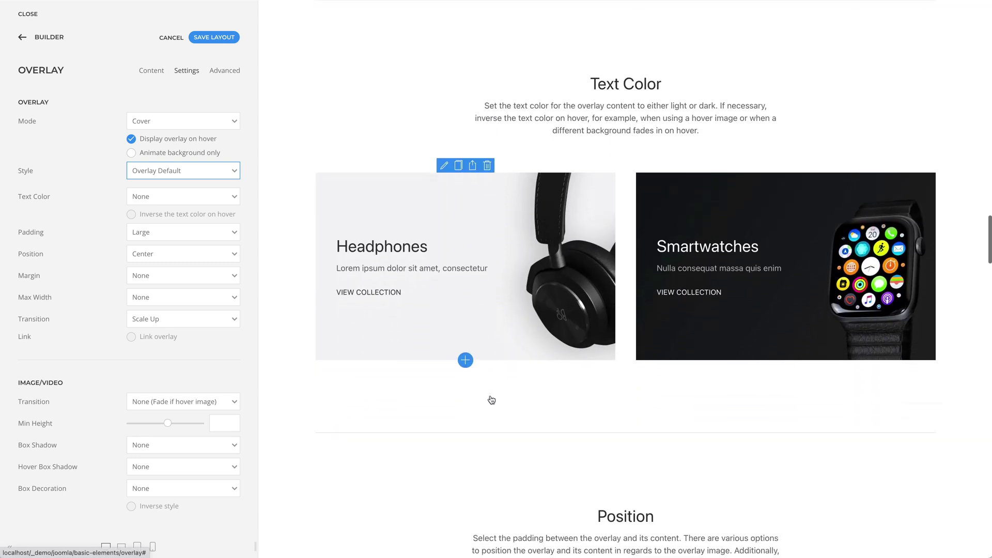
click(444, 171)
click(187, 75)
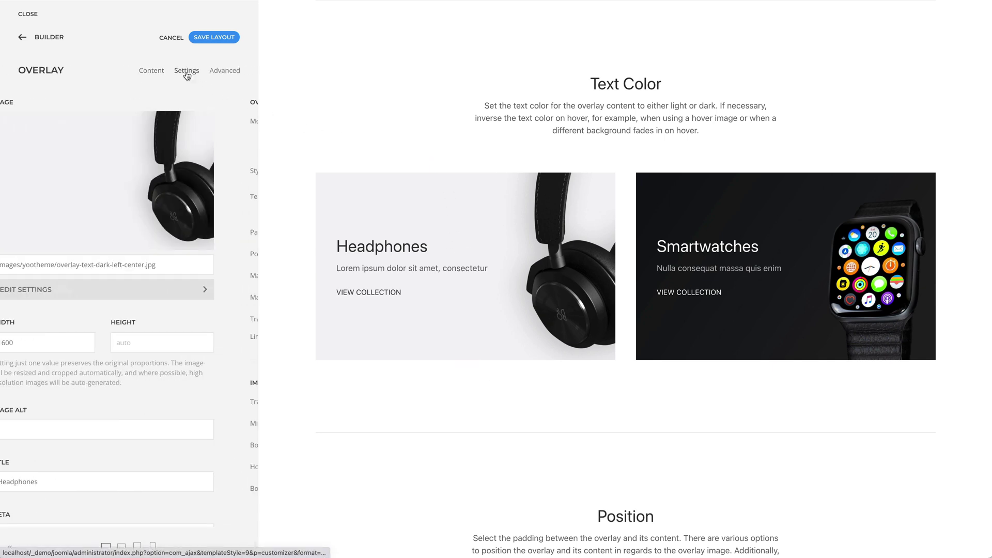
click(209, 196)
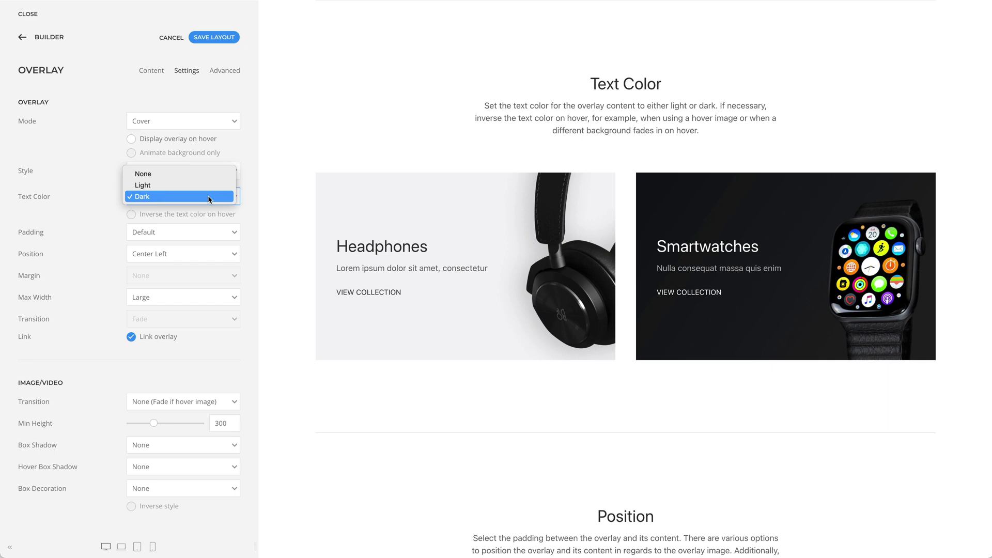
click(267, 199)
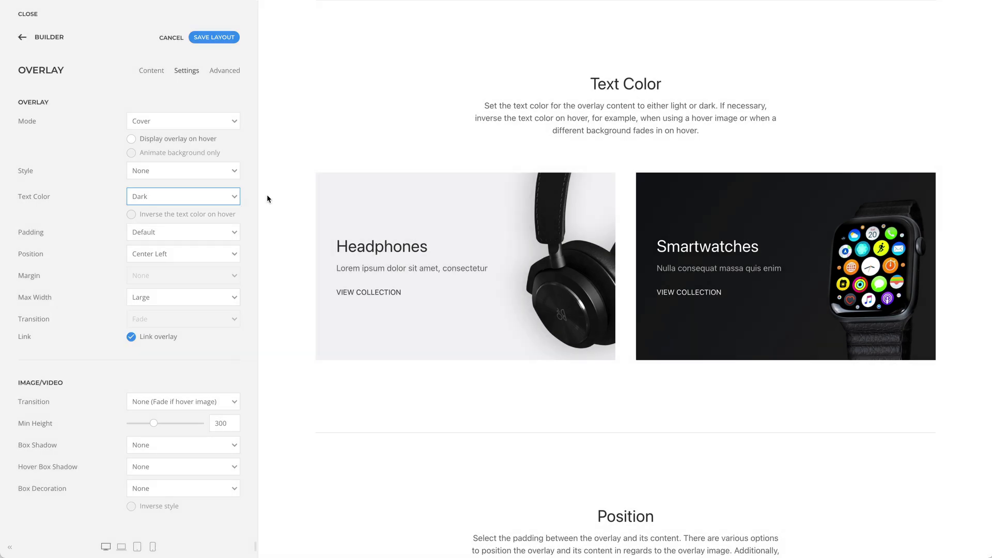
scroll(266, 194, up, 10)
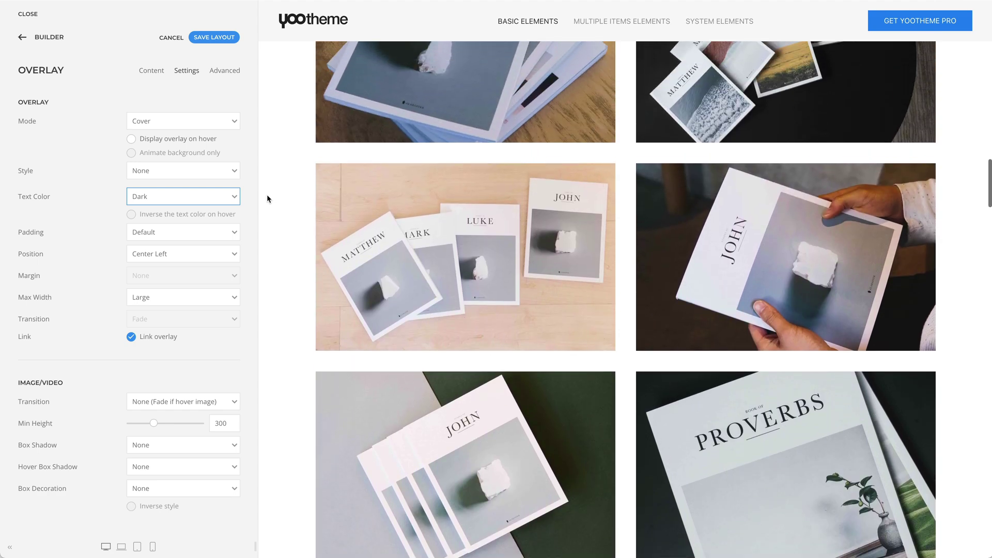
scroll(267, 195, up, 10)
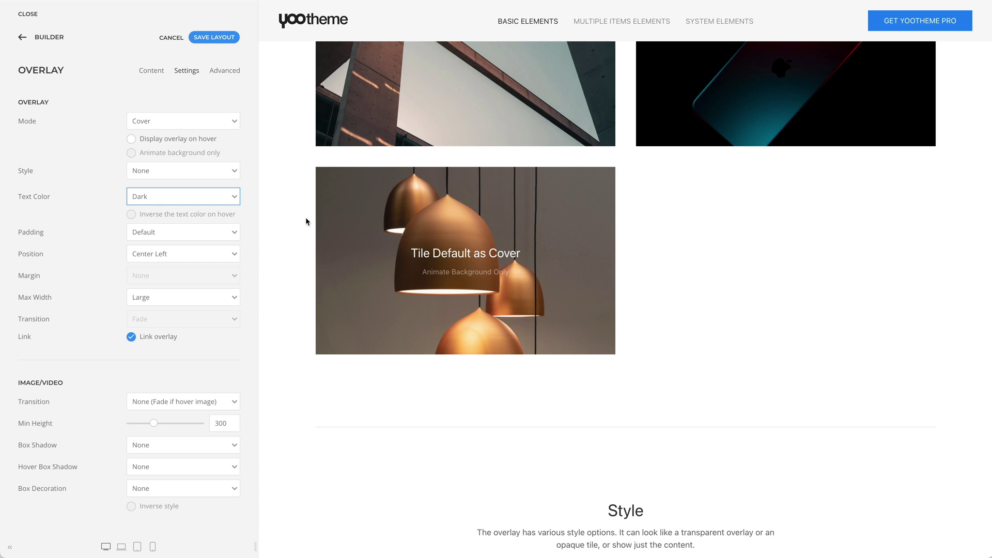
mouse_move(318, 223)
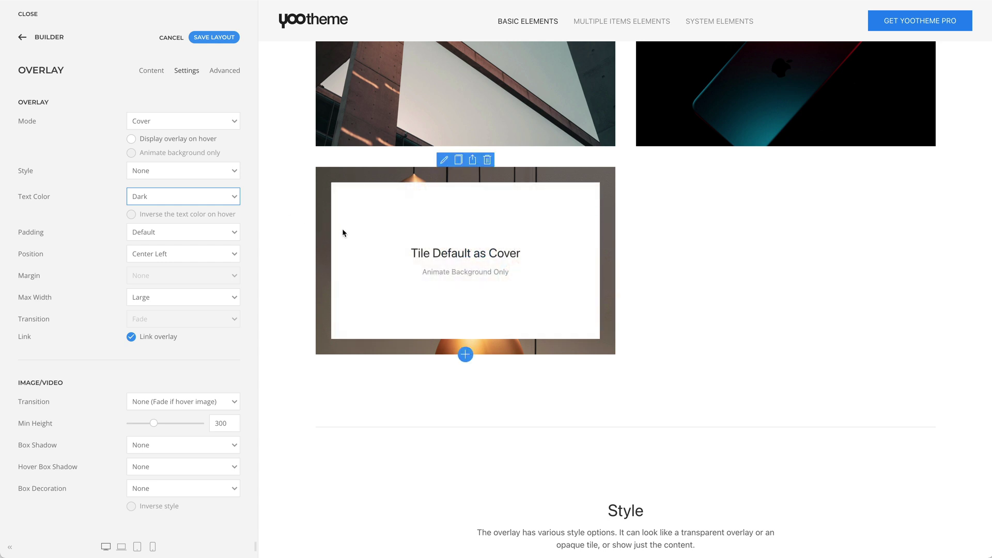
scroll(284, 230, down, 3)
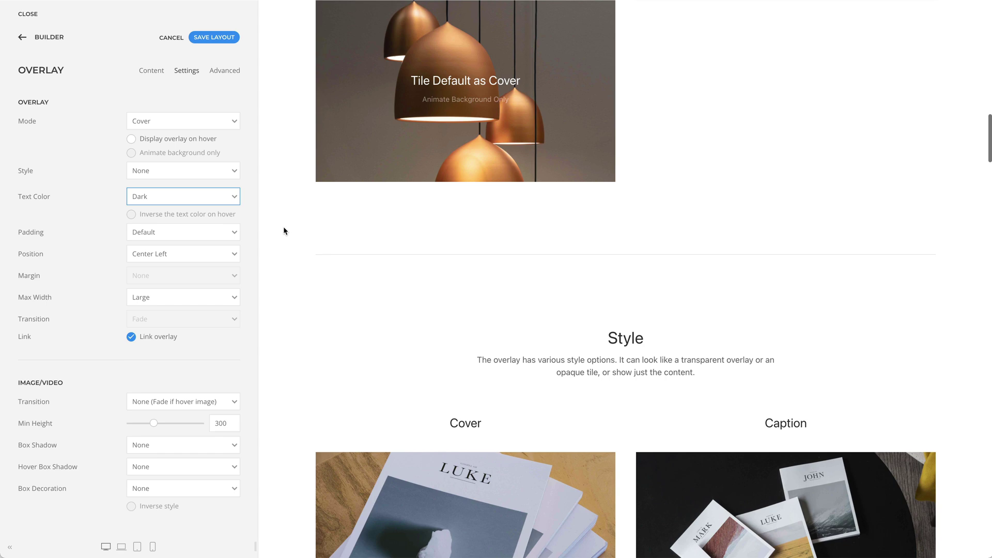
scroll(283, 230, down, 20)
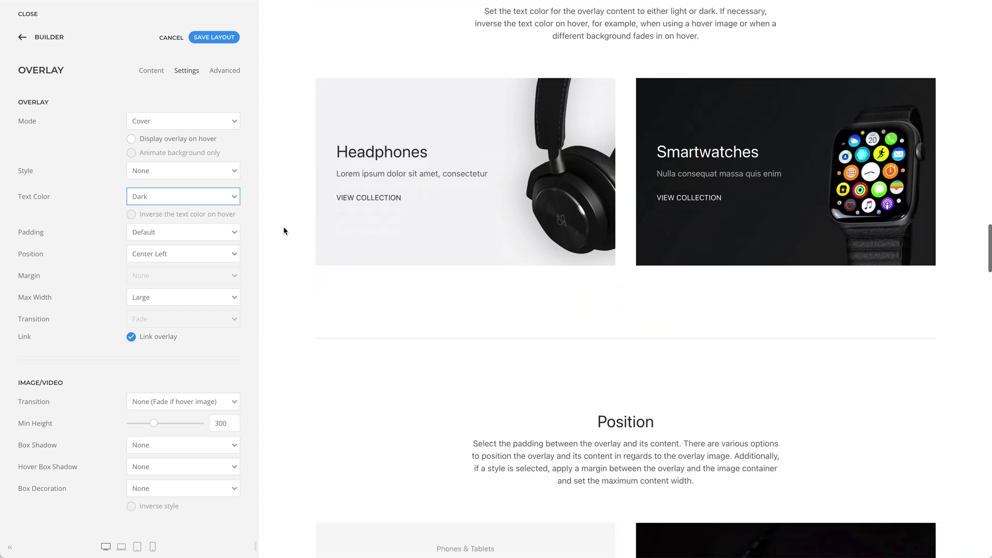
scroll(283, 230, down, 7)
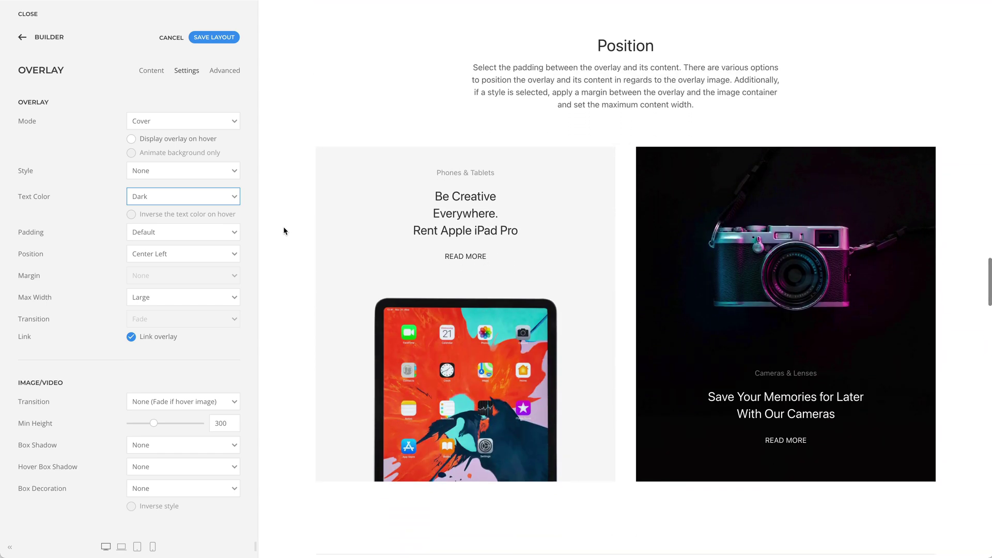
Set the iPad overlay's padding and max width to Large, keeping Top Center position.
click(443, 140)
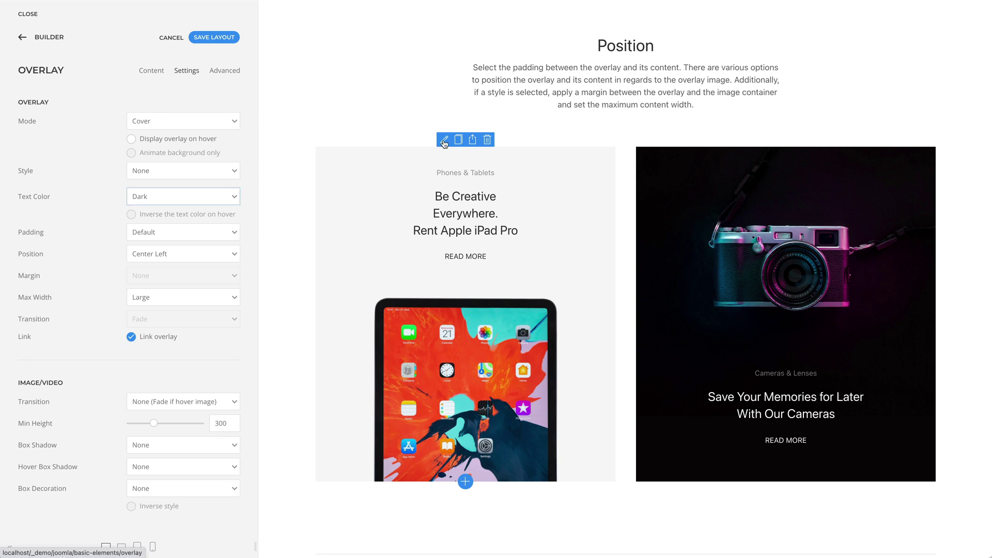
click(193, 73)
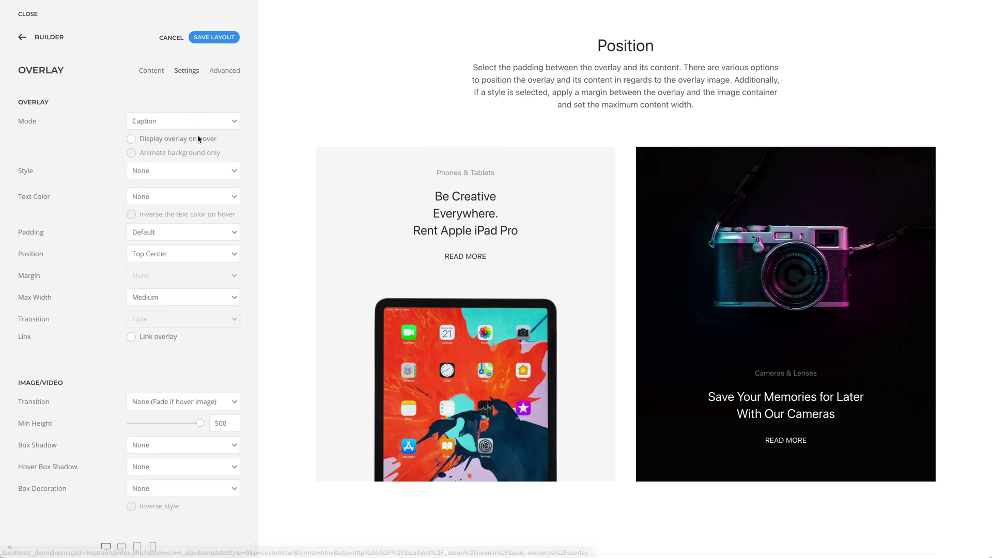
click(220, 231)
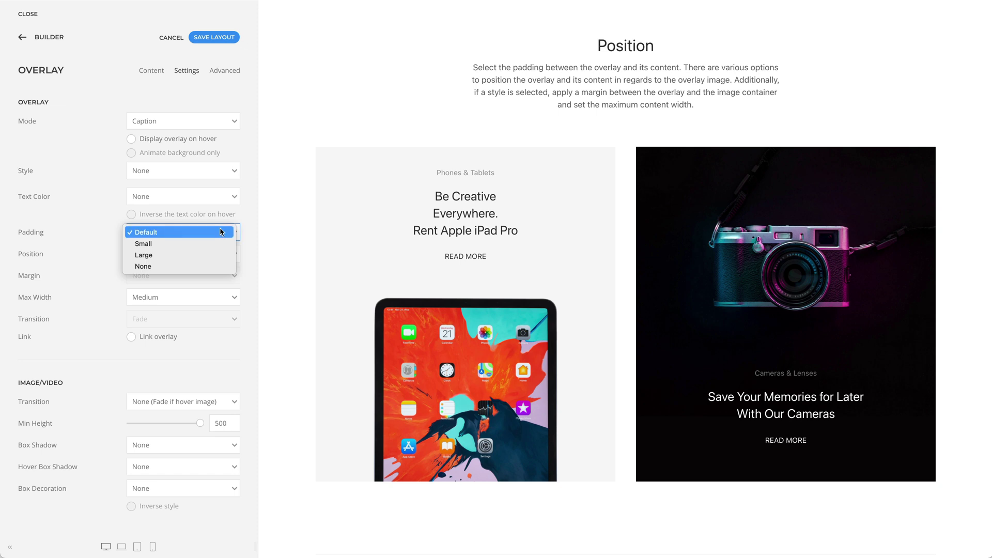
click(219, 255)
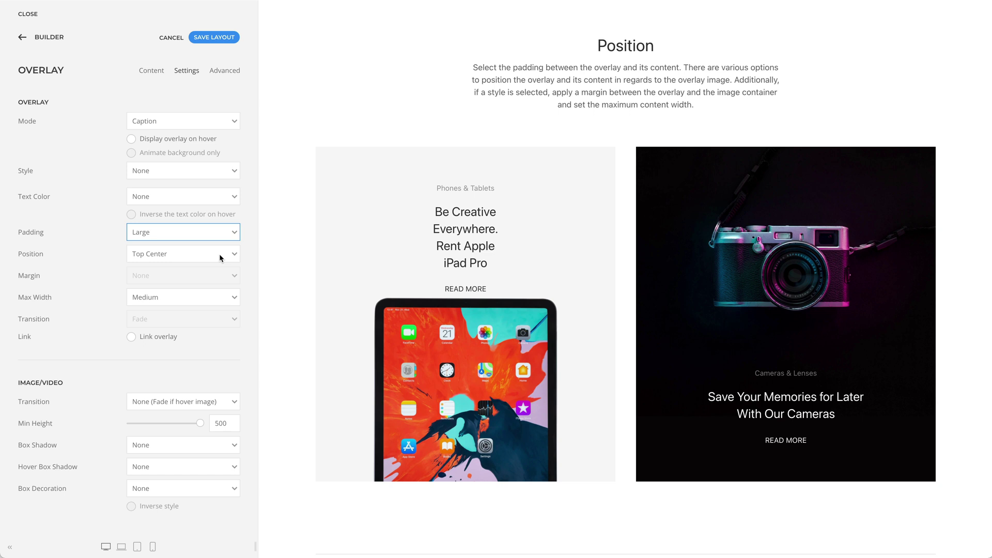
click(219, 254)
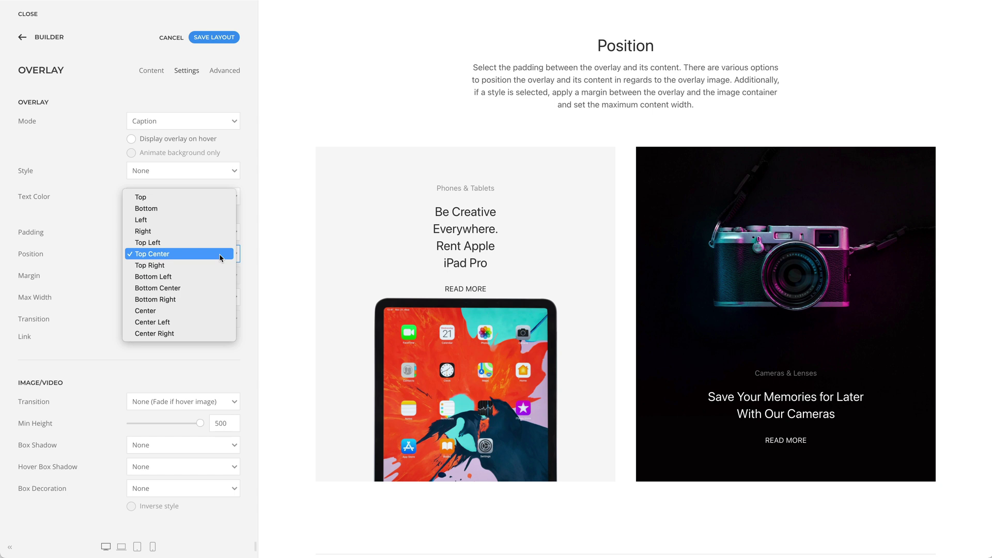
click(250, 258)
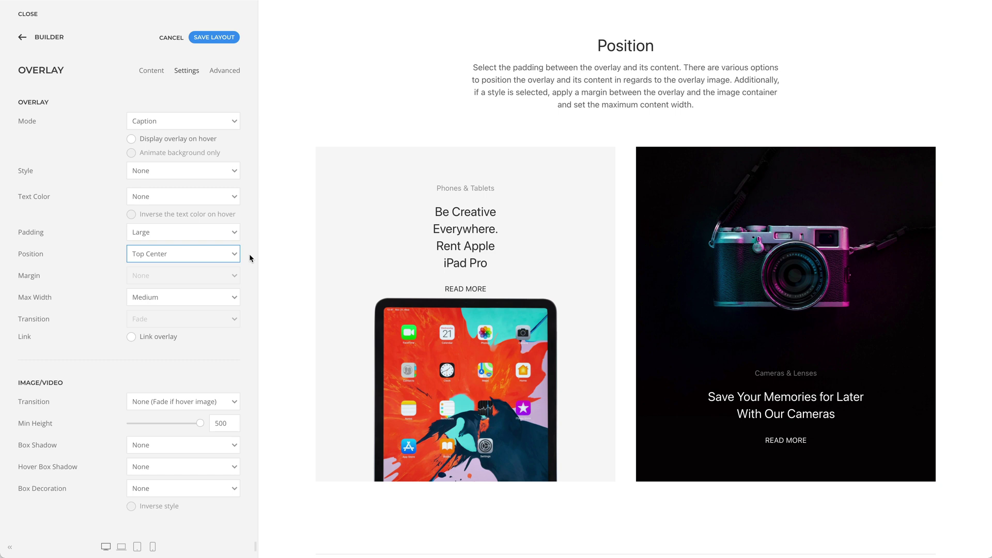
click(209, 296)
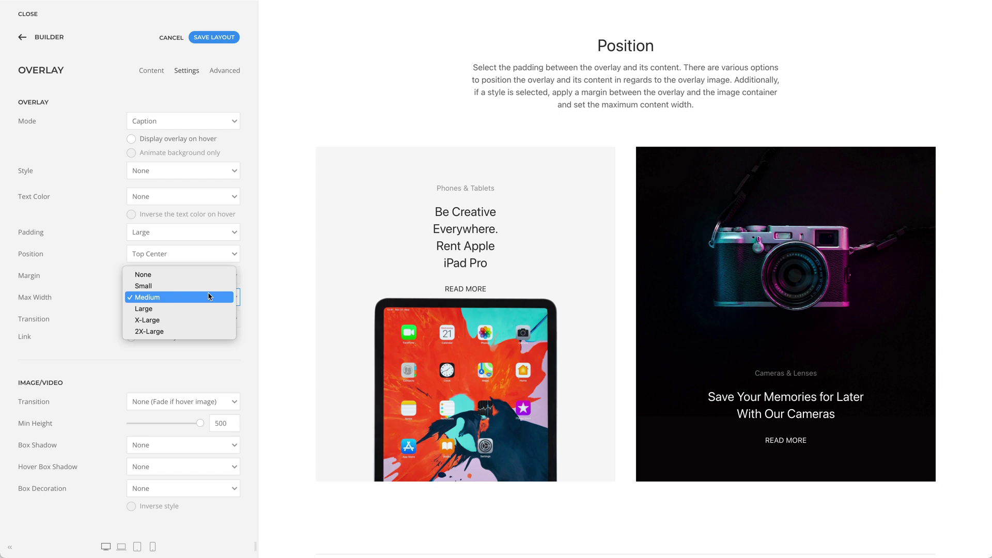
click(208, 308)
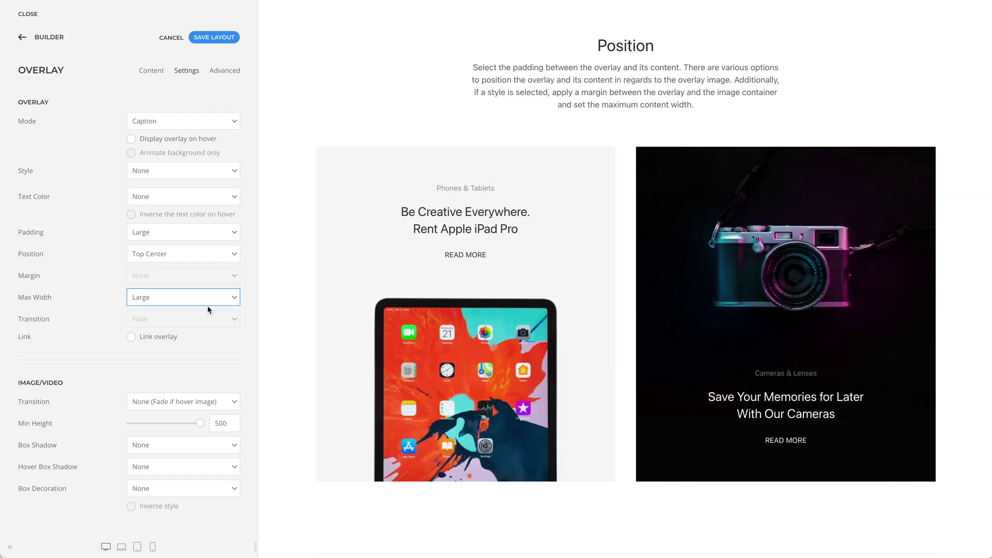
Check the Mountain Escapes overlay's image transition, leaving it at Scale Down.
click(274, 302)
scroll(275, 302, down, 5)
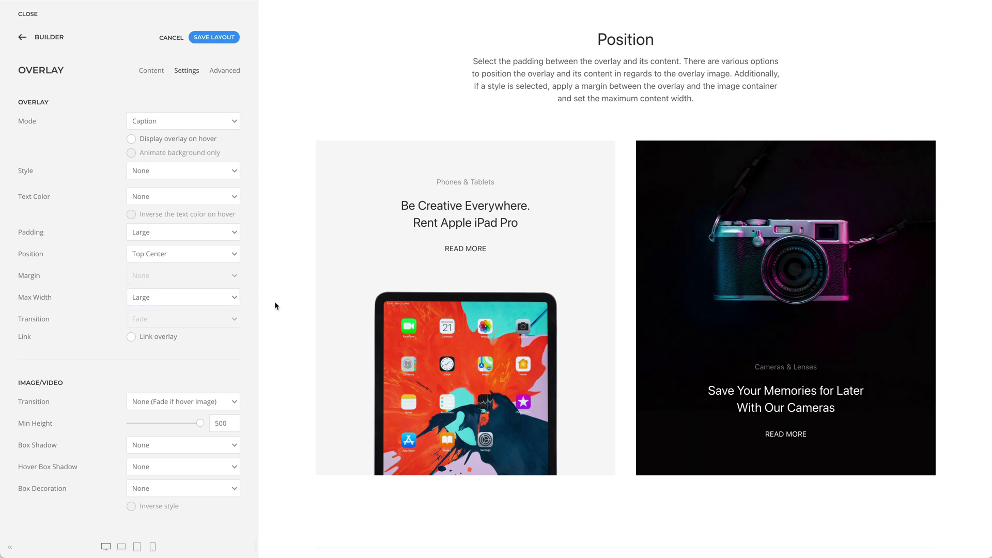
scroll(274, 305, down, 6)
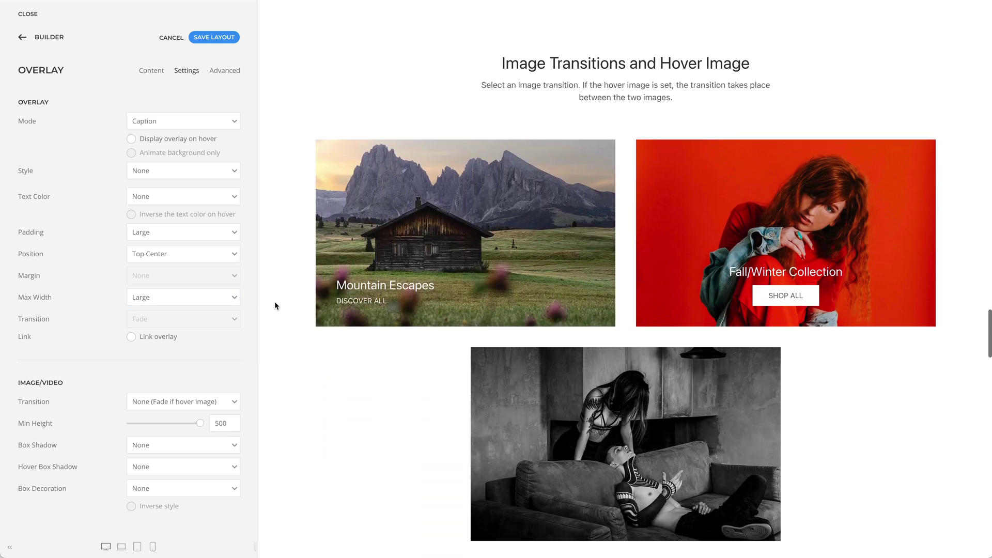
mouse_move(438, 200)
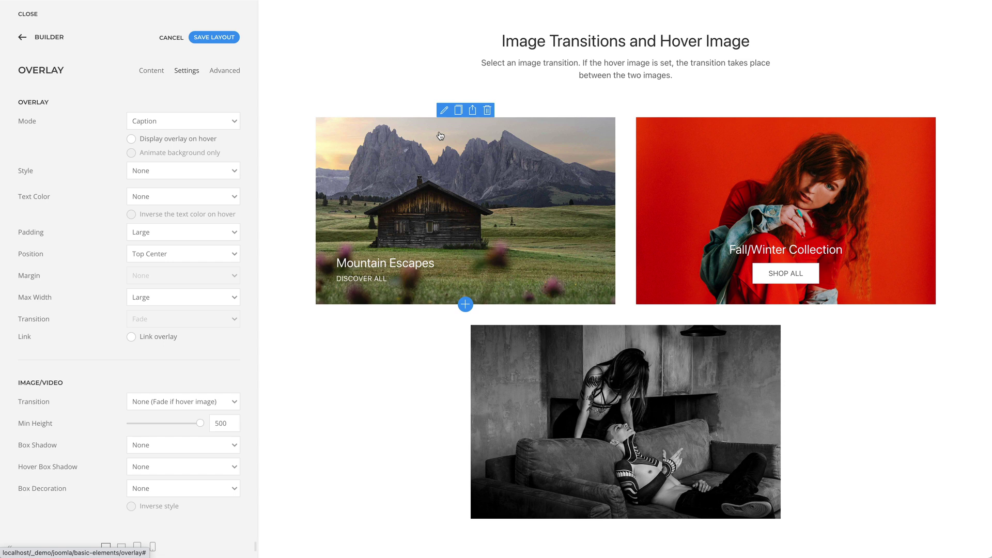
click(443, 111)
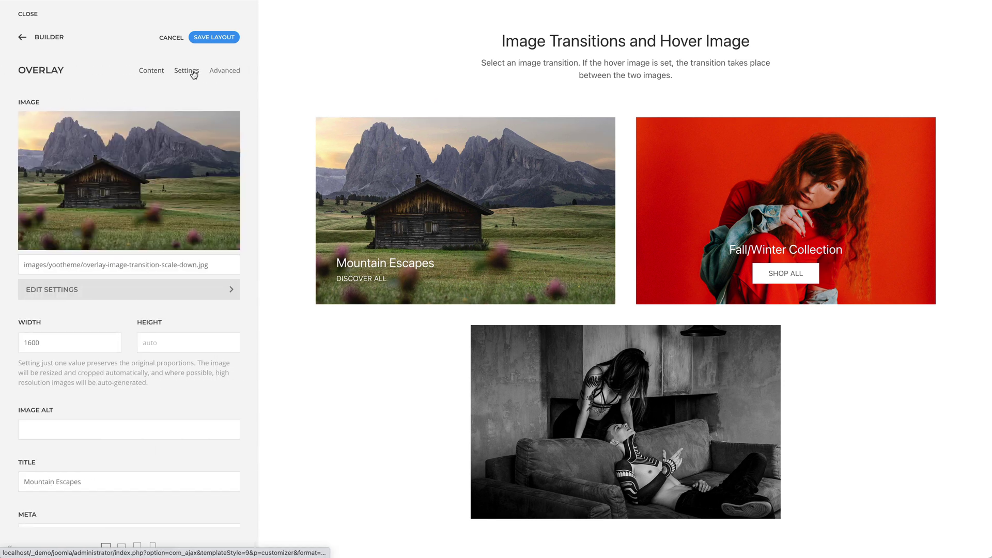
click(188, 71)
scroll(200, 168, down, 5)
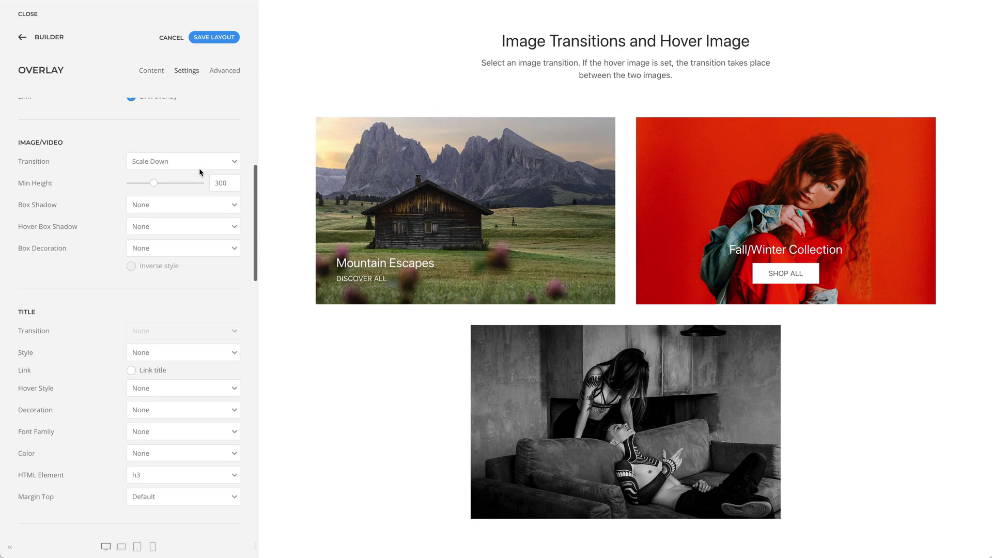
click(201, 169)
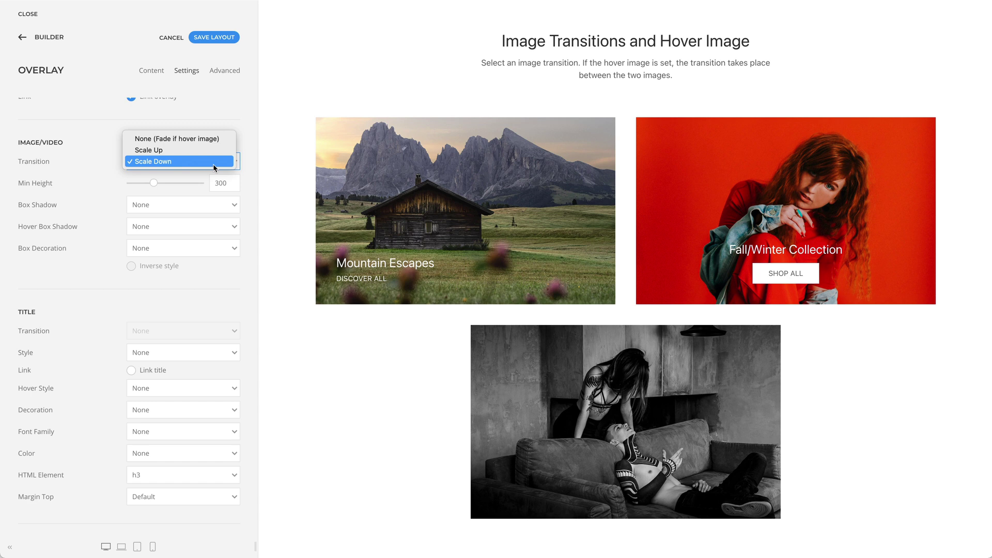
click(213, 163)
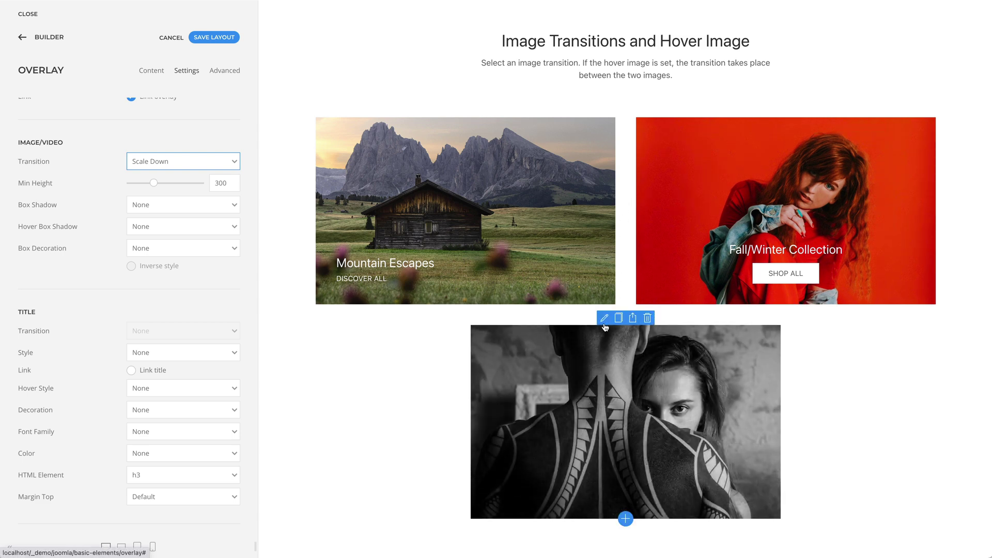
Check the bottom hover-image overlay's Image/Video Transition, keeping it at None.
click(605, 320)
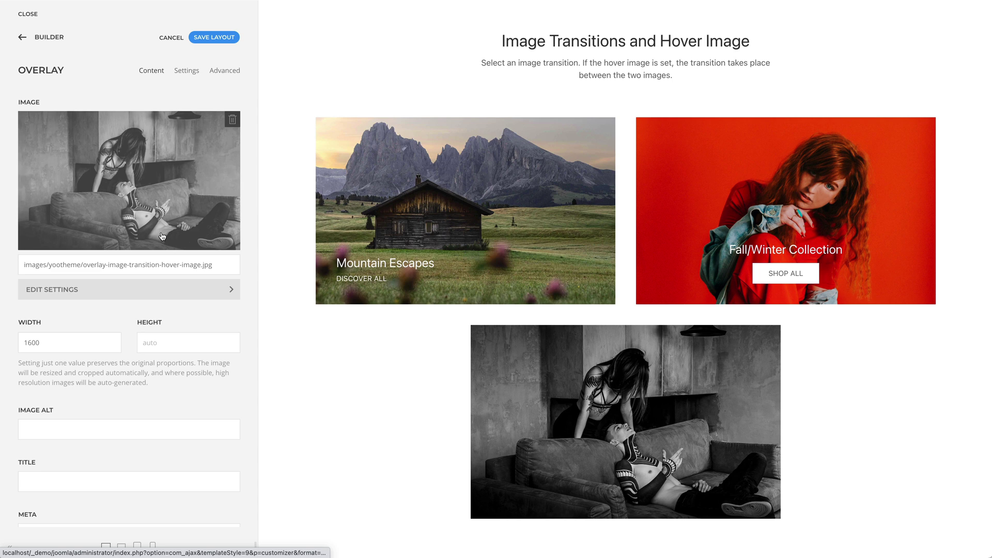
scroll(162, 236, down, 10)
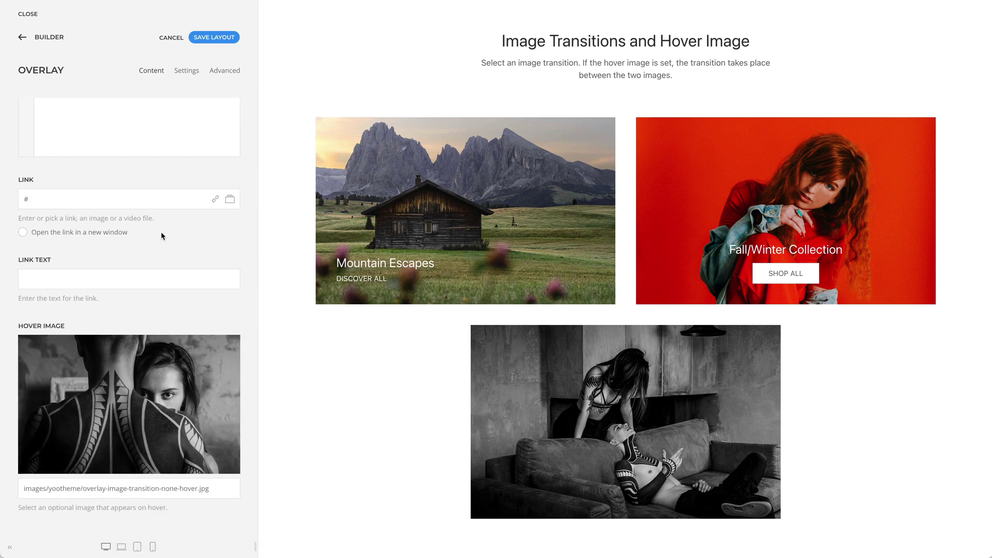
click(187, 72)
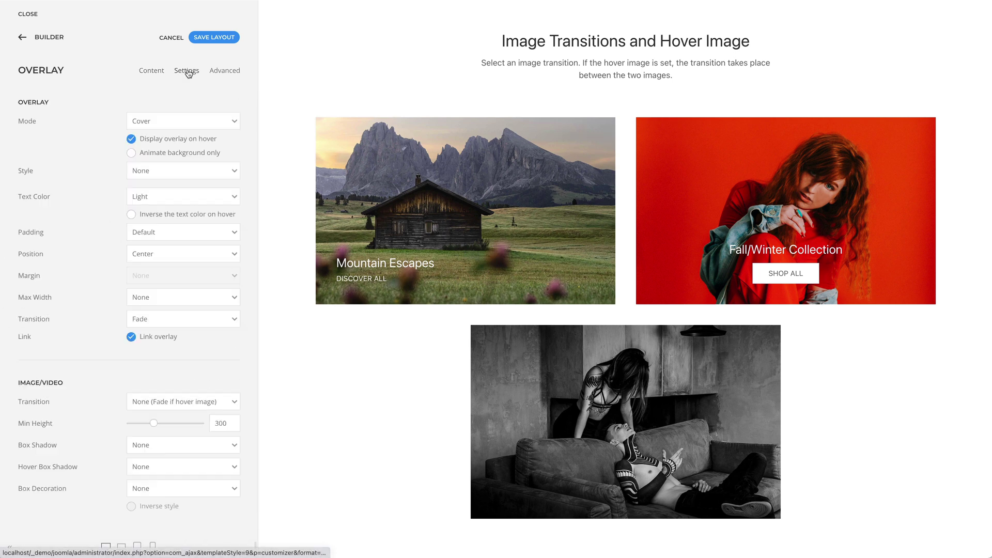
click(234, 403)
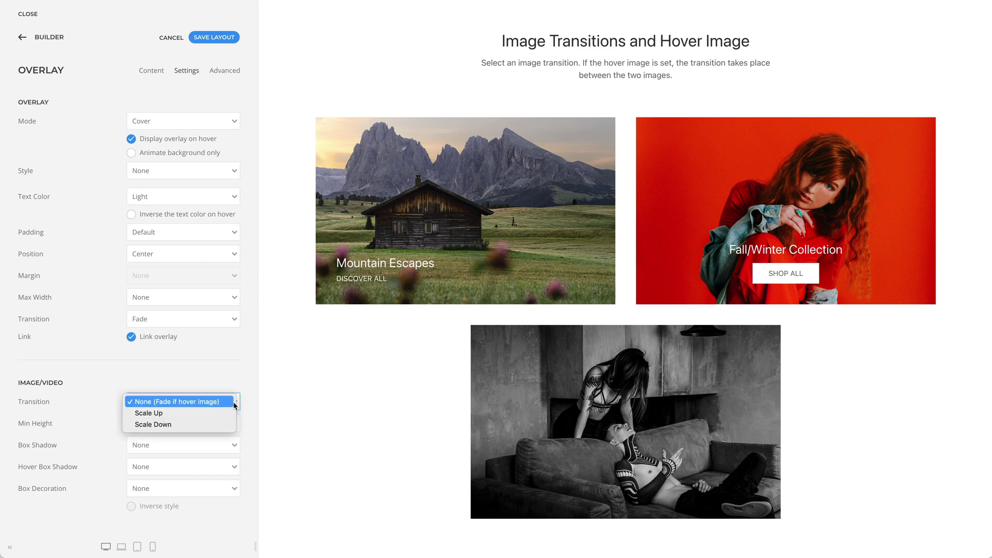
click(336, 406)
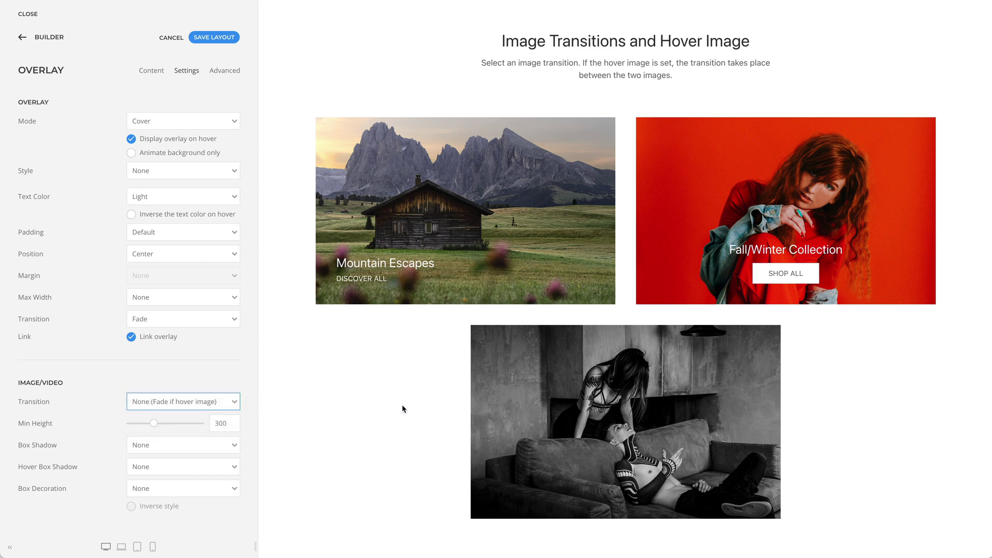
mouse_move(500, 412)
scroll(362, 407, down, 10)
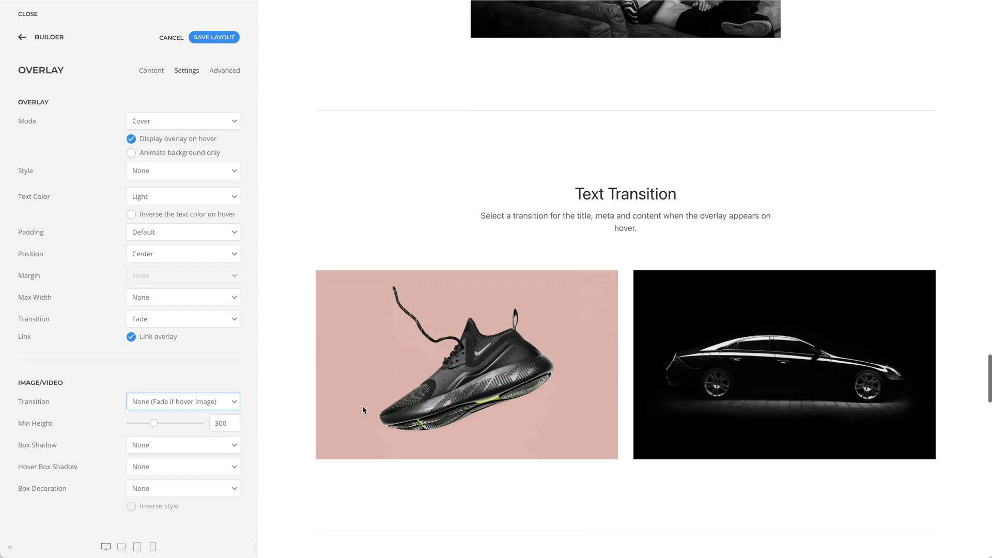
Edit the Sneaker overlay and confirm its title transition is Slide Top Small.
scroll(362, 405, down, 2)
mouse_move(436, 292)
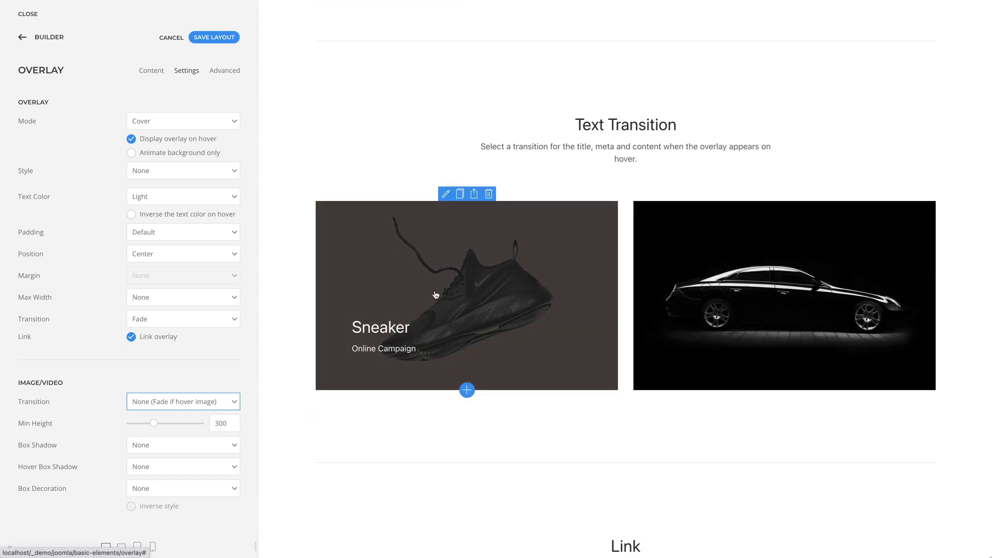
click(444, 197)
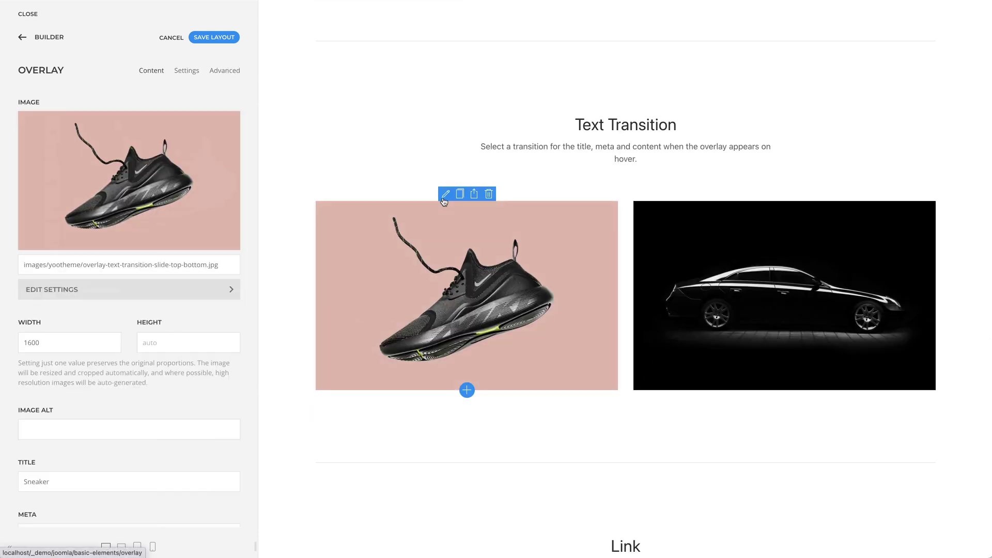
click(187, 71)
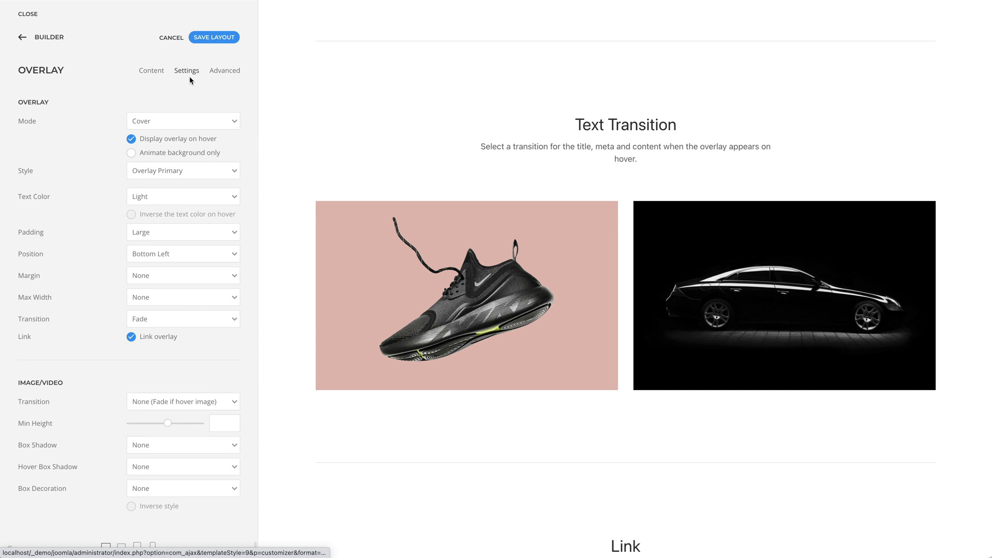
scroll(196, 193, down, 6)
scroll(196, 193, down, 2)
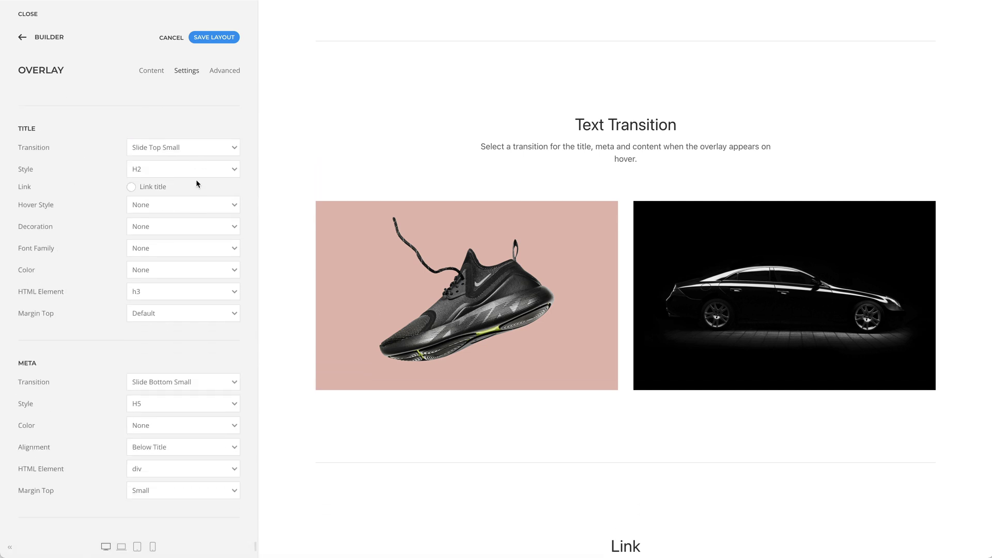
click(196, 148)
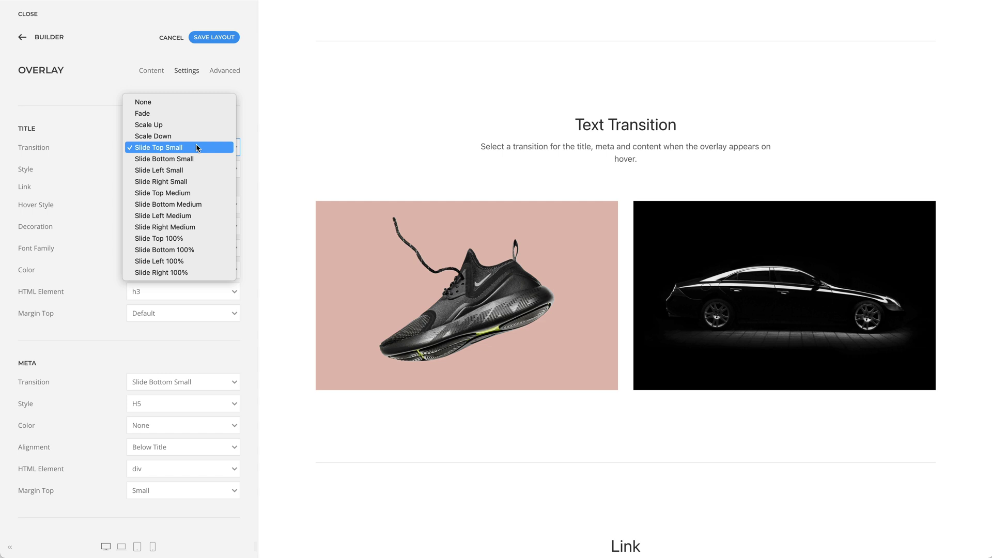
click(253, 151)
Confirm the Sneaker overlay's meta transition stays Slide Bottom Small.
click(227, 381)
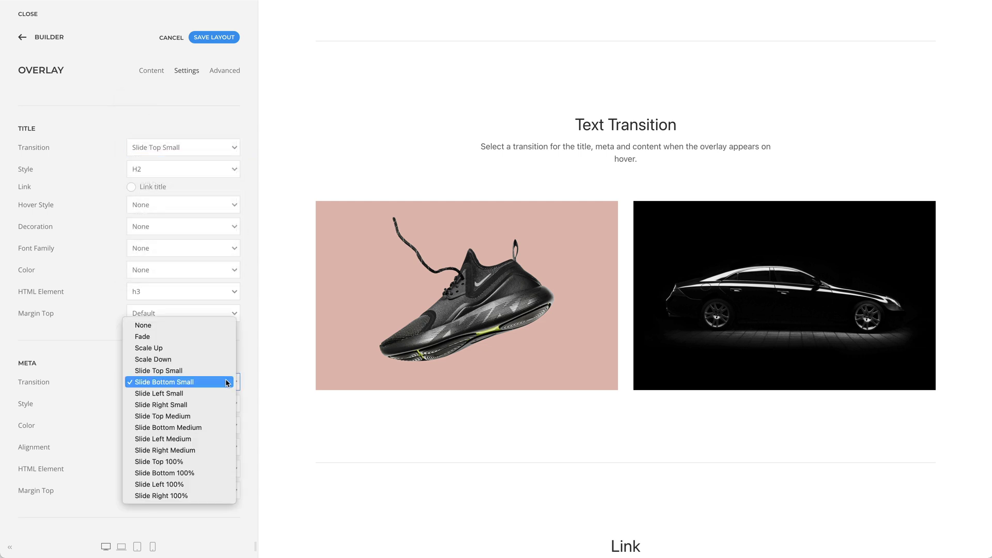
click(249, 377)
mouse_move(372, 329)
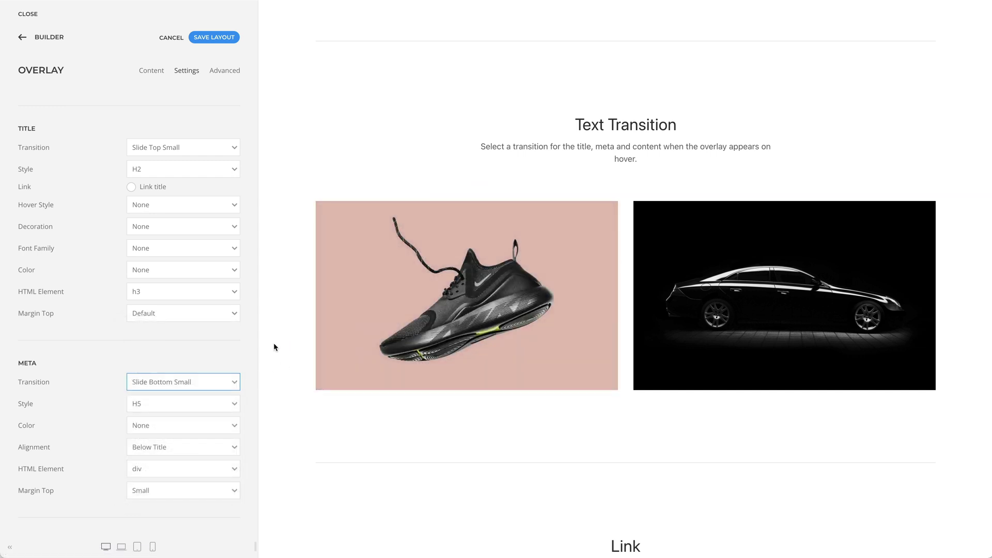
mouse_move(405, 337)
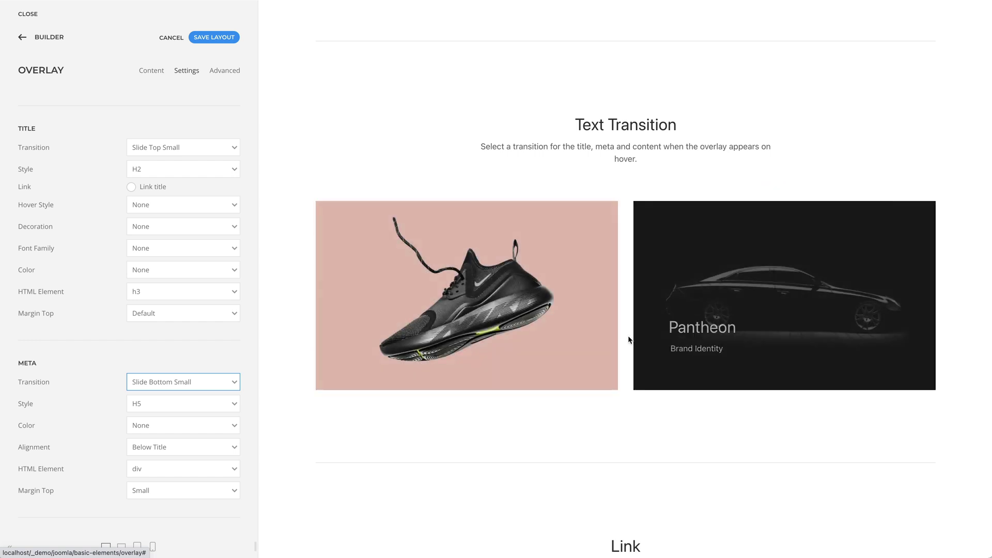
mouse_move(662, 334)
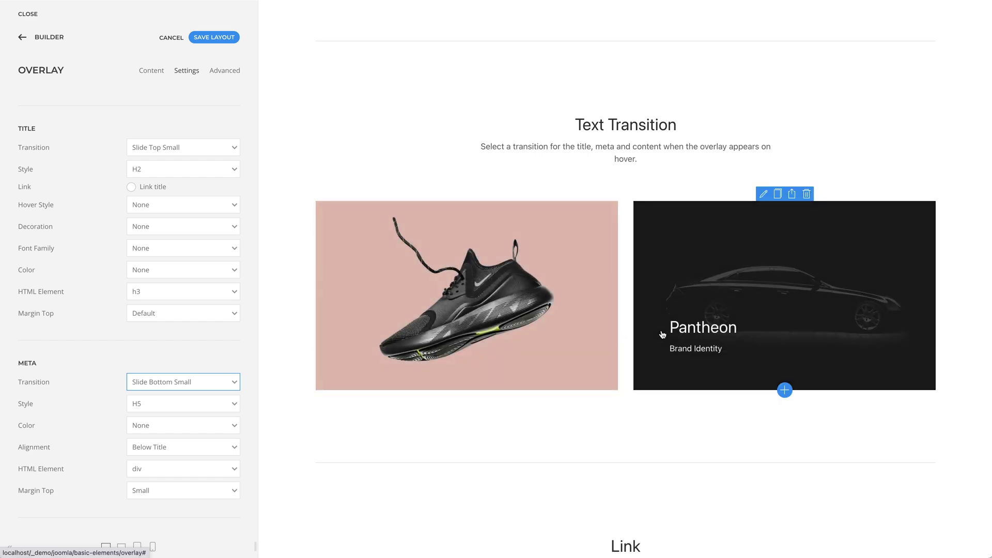
scroll(662, 334, down, 8)
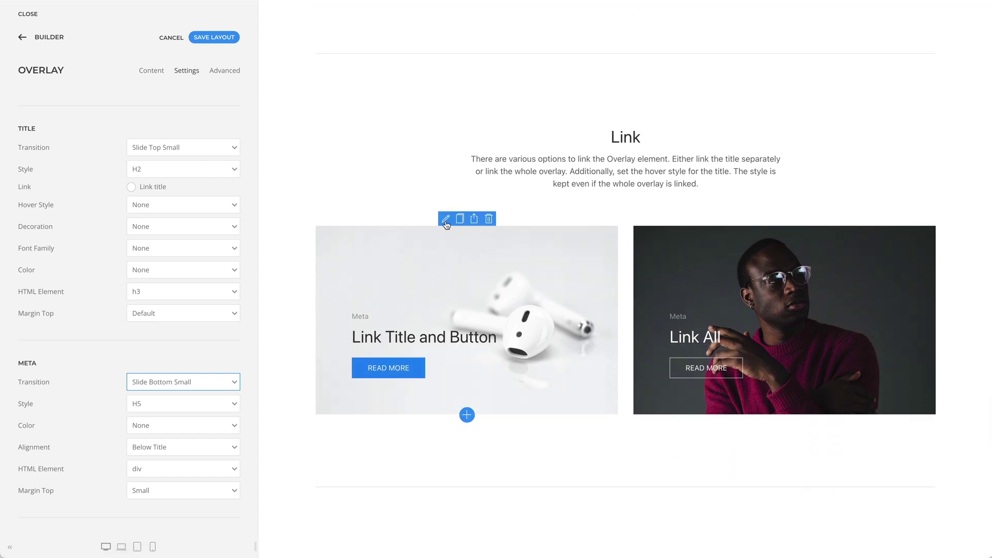
Edit the Link Title and Button overlay and confirm its title hover style stays Heading Link.
click(446, 220)
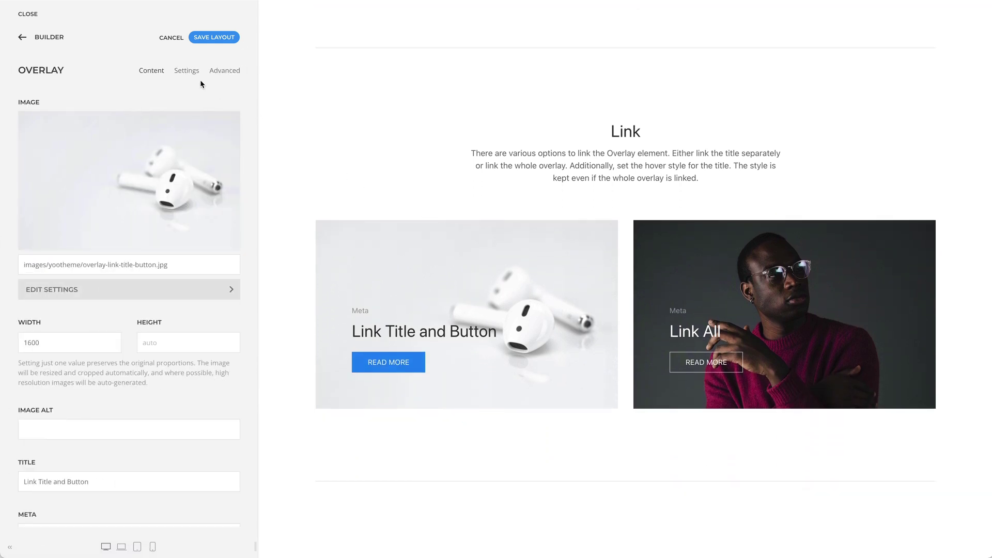
click(191, 76)
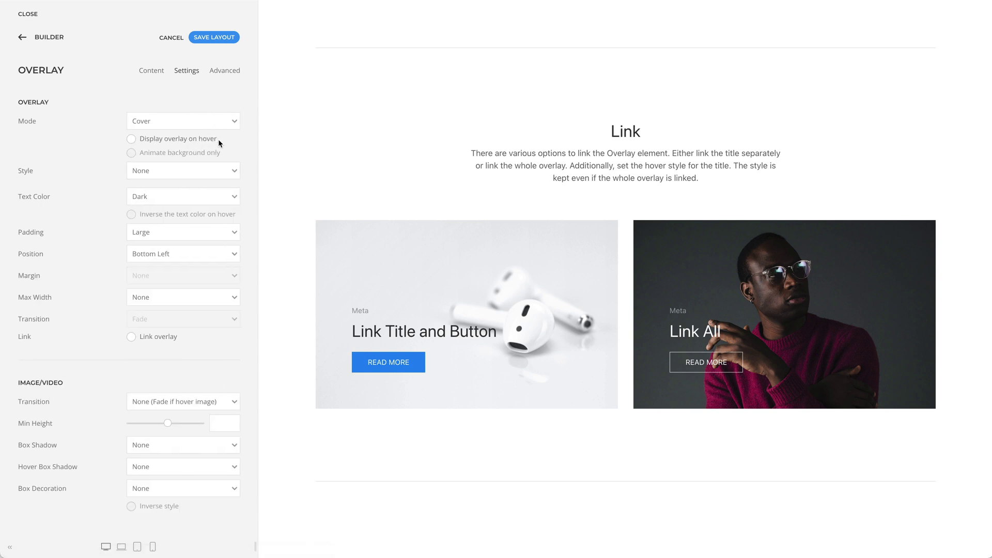
scroll(218, 138, down, 10)
scroll(219, 140, down, 1)
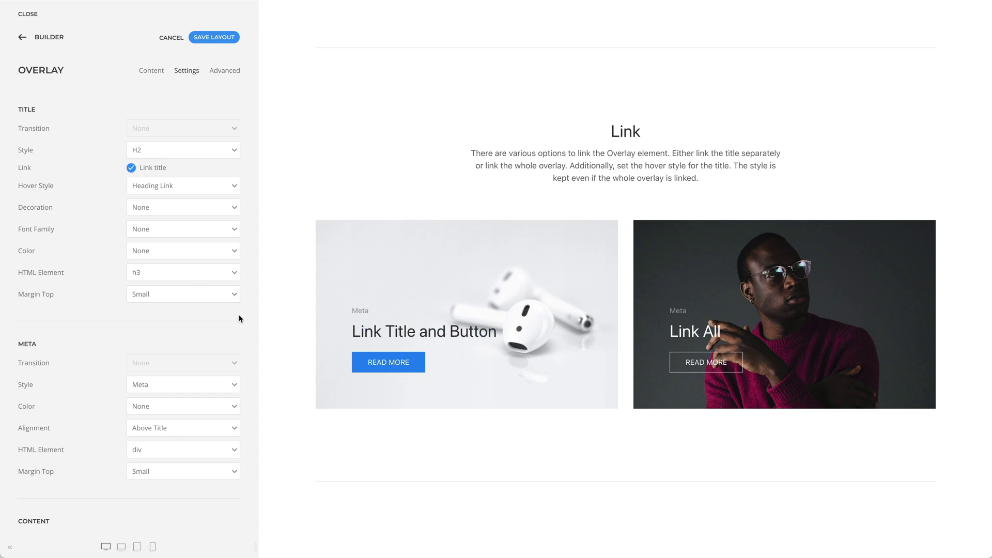
scroll(229, 316, down, 5)
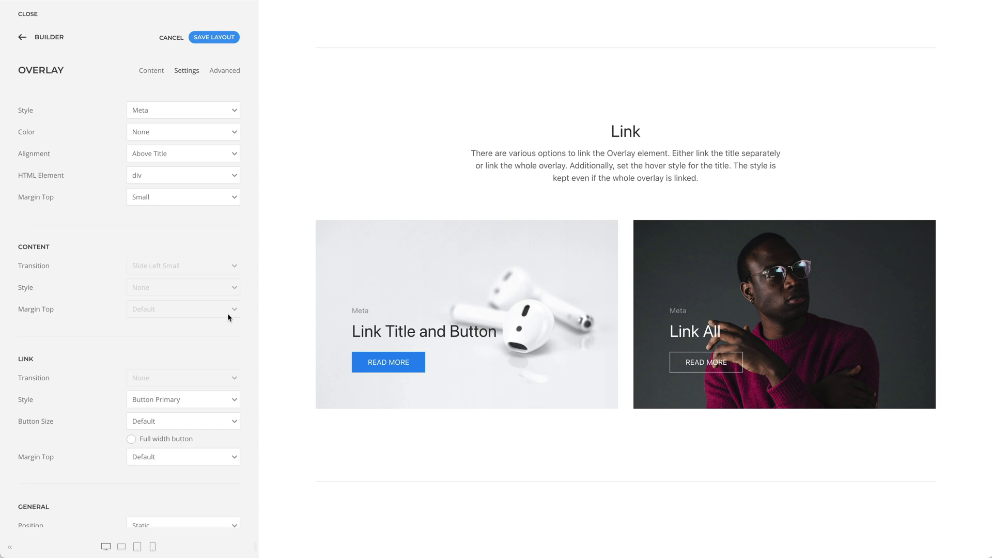
scroll(229, 316, up, 10)
scroll(229, 316, up, 2)
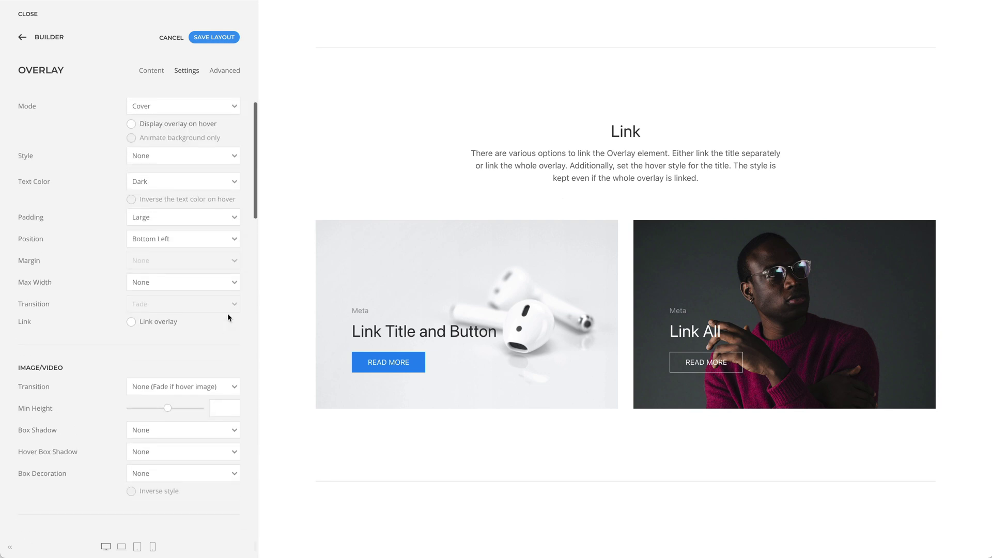
scroll(229, 316, down, 5)
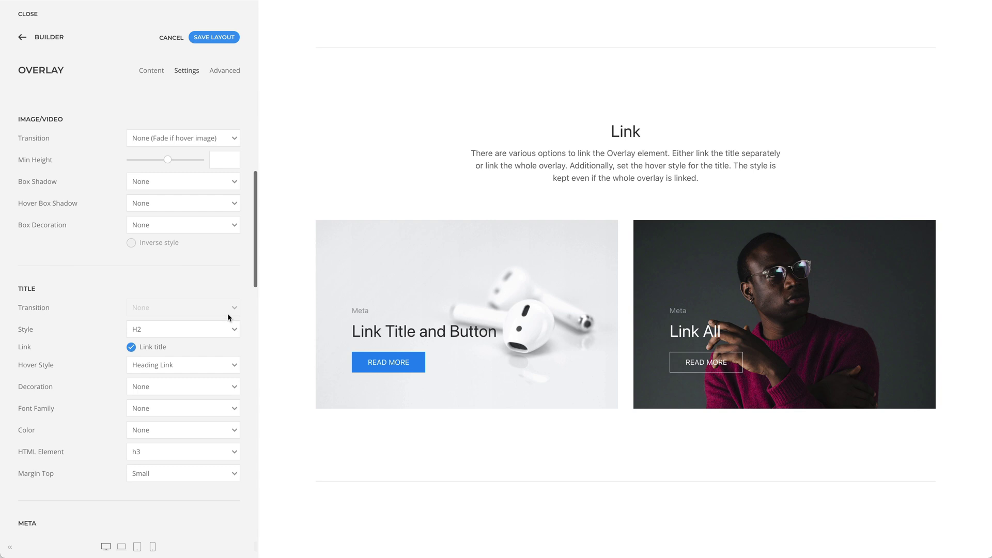
click(224, 365)
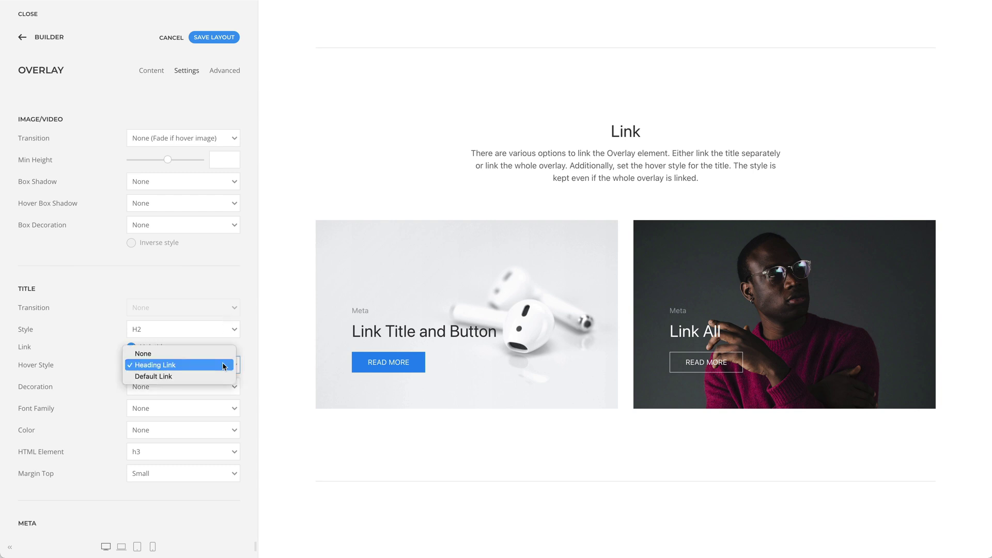
click(273, 363)
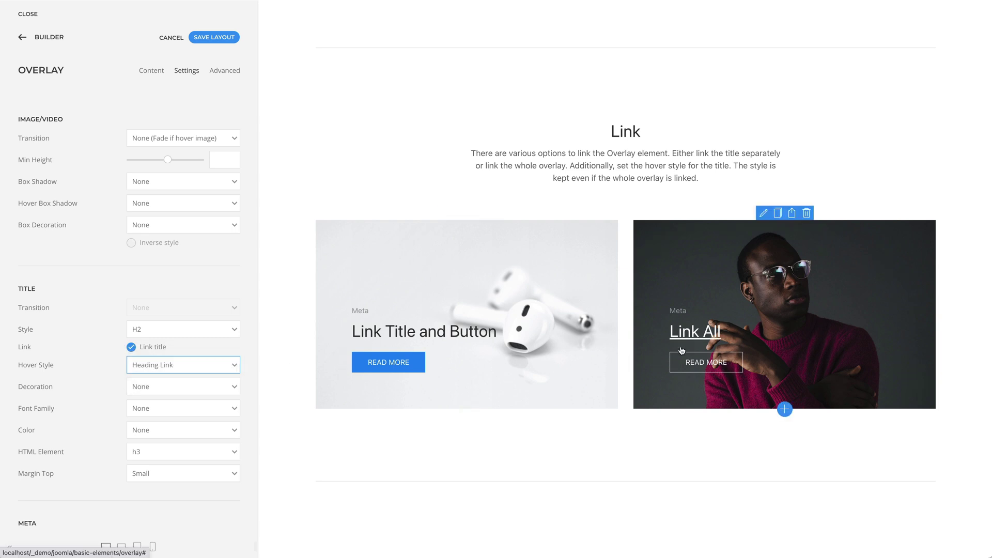
Scroll down to the More Settings examples showing the MacBook Pro and Interior Trends overlays.
scroll(624, 355, down, 6)
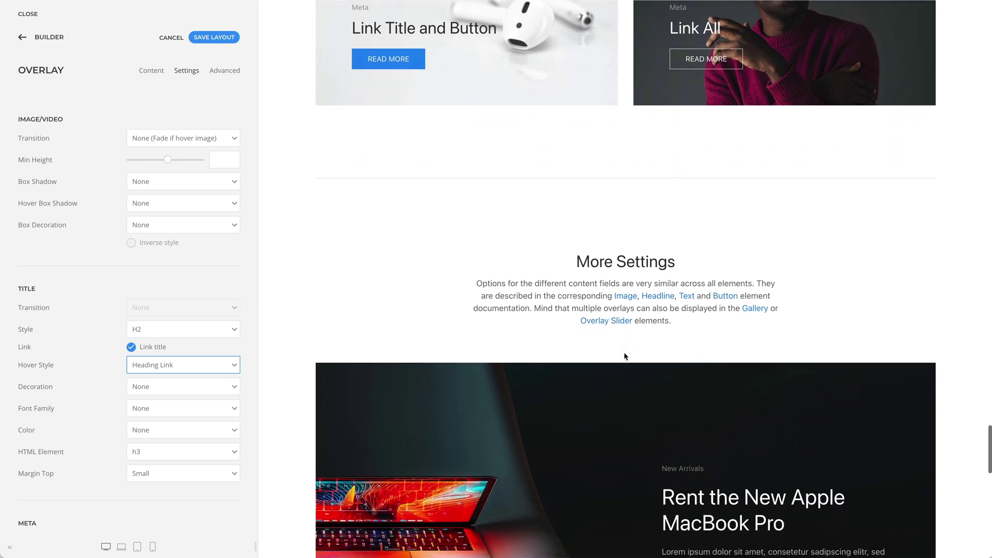
scroll(624, 355, down, 4)
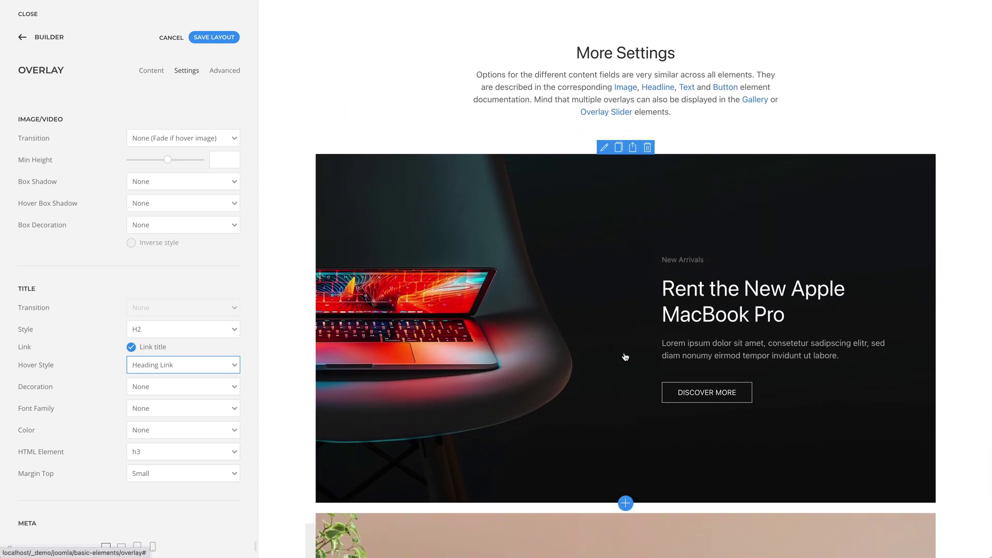
scroll(625, 357, down, 7)
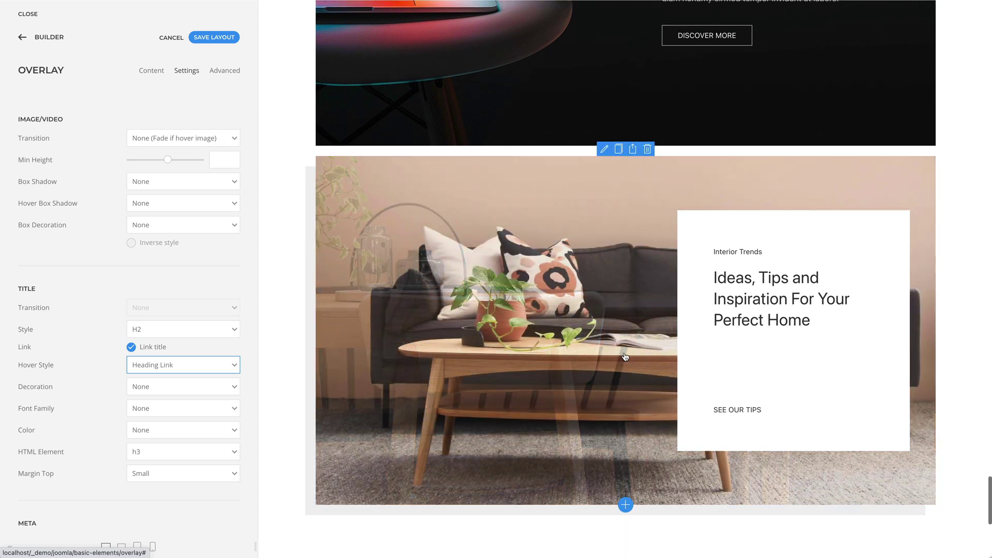